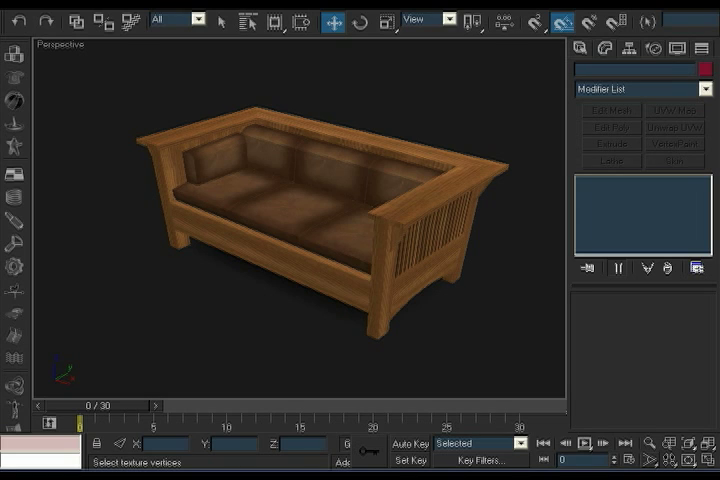
# Step: Unhide all hidden objects via the quad menu and orbit around the sofa and seated character
pyautogui.moveTo(379, 289)
pyautogui.keyDown('alt'); pyautogui.mouseDown(button='middle')
pyautogui.moveTo(350, 268)
pyautogui.moveTo(328, 268)
pyautogui.moveTo(407, 305)
pyautogui.moveTo(381, 280)
pyautogui.moveTo(366, 278)
pyautogui.moveTo(388, 283)
pyautogui.moveTo(360, 275)
pyautogui.moveTo(393, 286)
pyautogui.mouseUp(button='middle'); pyautogui.keyUp('alt')
pyautogui.rightClick(374, 259)
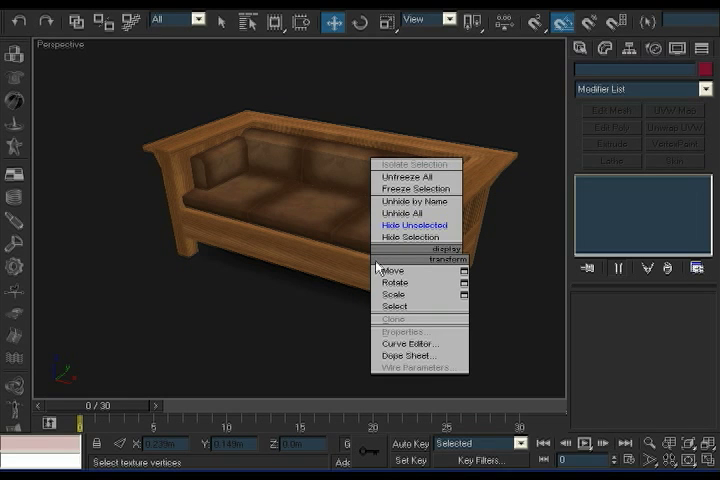
pyautogui.click(408, 214)
pyautogui.moveTo(418, 267)
pyautogui.keyDown('alt'); pyautogui.mouseDown(button='middle')
pyautogui.moveTo(352, 246)
pyautogui.moveTo(408, 262)
pyautogui.mouseUp(button='middle'); pyautogui.keyUp('alt')
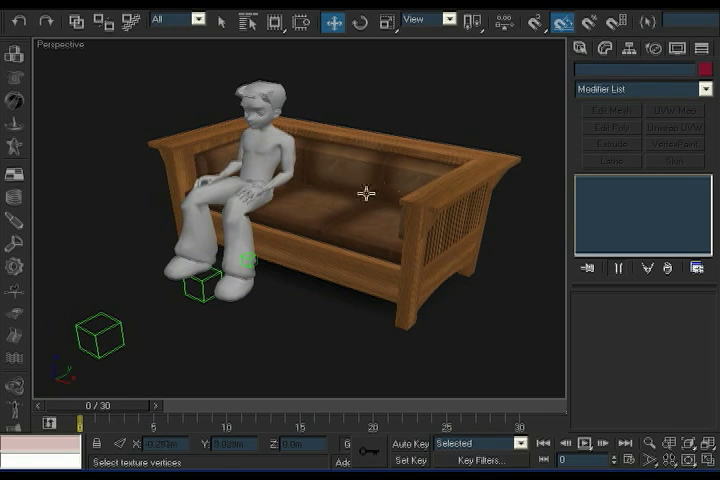
pyautogui.moveTo(384, 297)
pyautogui.keyDown('alt'); pyautogui.mouseDown(button='middle')
pyautogui.moveTo(395, 283)
pyautogui.moveTo(484, 281)
pyautogui.moveTo(405, 276)
pyautogui.moveTo(350, 284)
pyautogui.mouseUp(button='middle'); pyautogui.keyUp('alt')
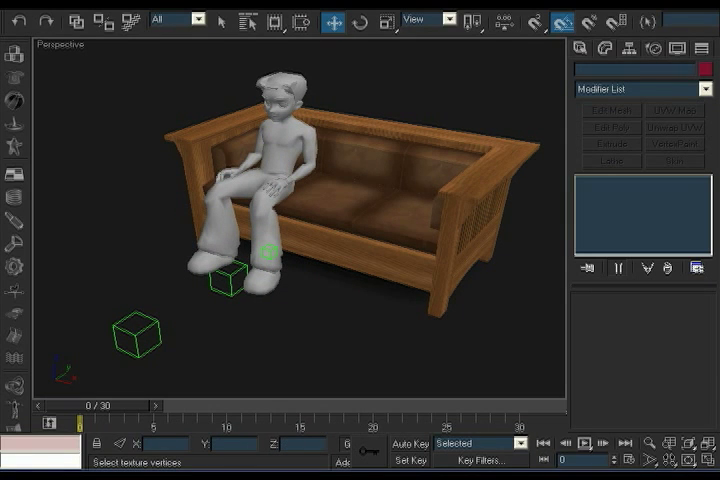
# Step: Inspect the sitting character and the seat02 Sitting dummy from several angles, then save the scene
pyautogui.moveTo(402, 315); pyautogui.dragTo(385, 300, button='middle')
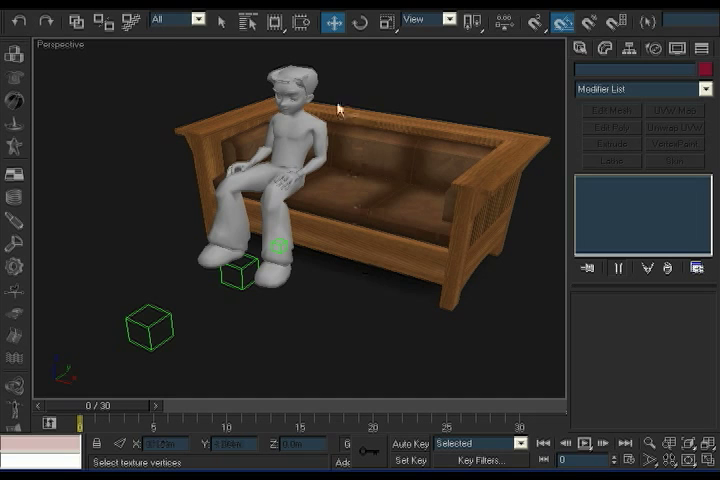
pyautogui.click(303, 78)
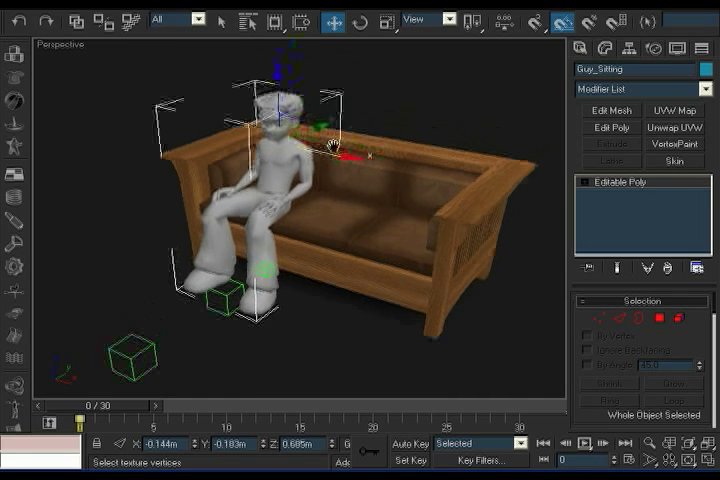
pyautogui.moveTo(333, 146)
pyautogui.keyDown('alt'); pyautogui.mouseDown(button='middle')
pyautogui.moveTo(357, 222)
pyautogui.moveTo(418, 221)
pyautogui.moveTo(370, 214)
pyautogui.moveTo(357, 220)
pyautogui.moveTo(352, 238)
pyautogui.moveTo(383, 98)
pyautogui.mouseUp(button='middle'); pyautogui.keyUp('alt')
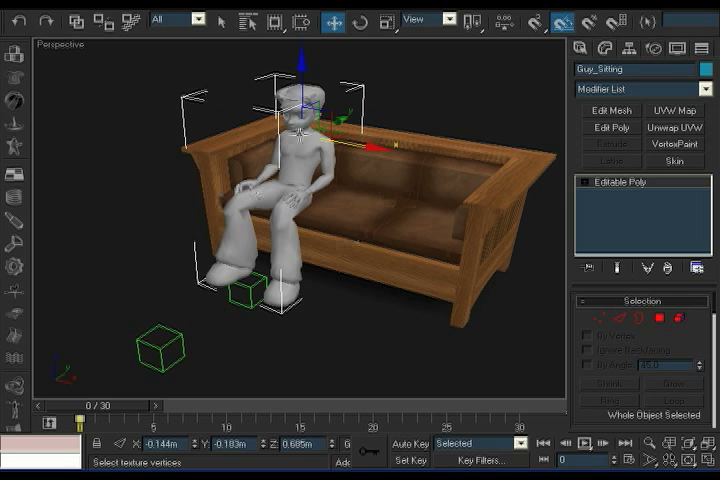
pyautogui.moveTo(341, 234)
pyautogui.keyDown('alt'); pyautogui.mouseDown(button='middle')
pyautogui.moveTo(350, 236)
pyautogui.moveTo(331, 215)
pyautogui.moveTo(339, 243)
pyautogui.moveTo(371, 247)
pyautogui.moveTo(361, 269)
pyautogui.moveTo(357, 244)
pyautogui.moveTo(371, 246)
pyautogui.moveTo(331, 244)
pyautogui.moveTo(366, 237)
pyautogui.mouseUp(button='middle'); pyautogui.keyUp('alt')
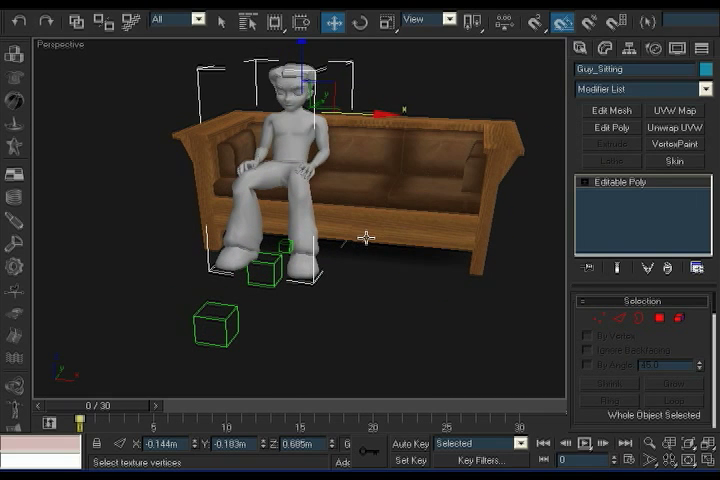
pyautogui.click(286, 242)
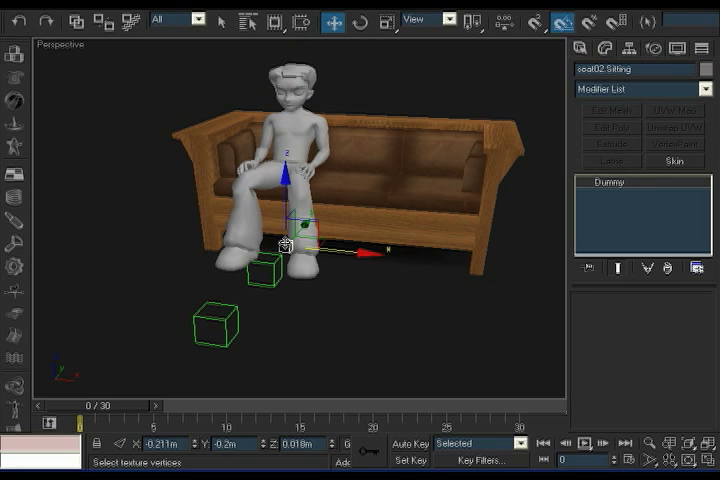
pyautogui.moveTo(380, 270)
pyautogui.keyDown('alt'); pyautogui.mouseDown(button='middle')
pyautogui.moveTo(349, 281)
pyautogui.moveTo(362, 257)
pyautogui.moveTo(357, 252)
pyautogui.moveTo(374, 252)
pyautogui.moveTo(366, 260)
pyautogui.mouseUp(button='middle'); pyautogui.keyUp('alt')
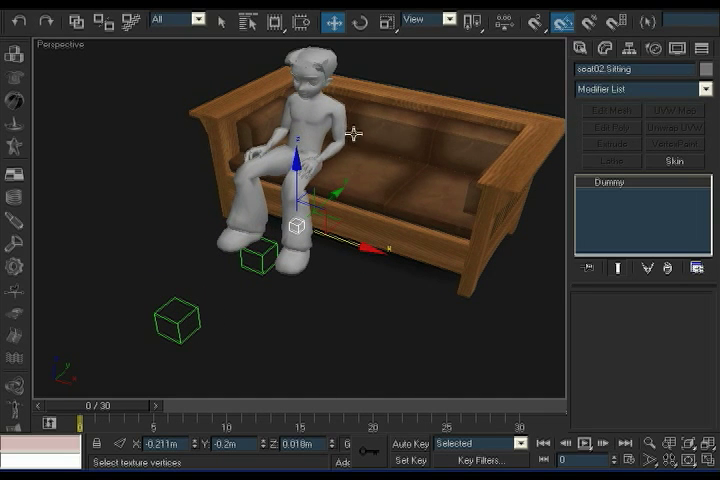
pyautogui.moveTo(353, 133); pyautogui.dragTo(350, 183, button='middle')
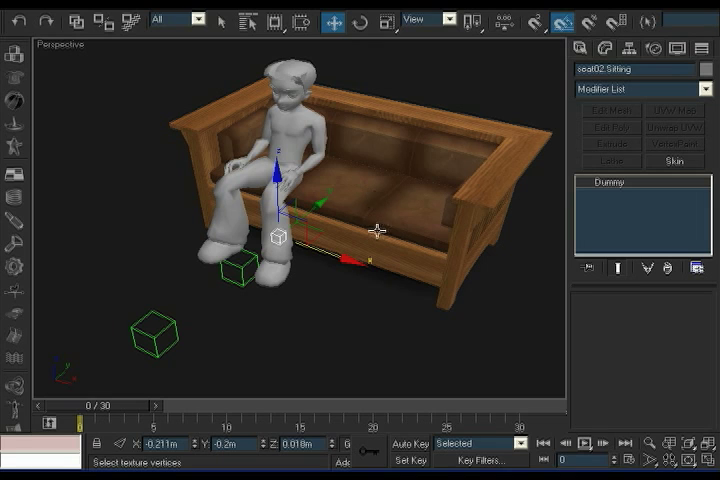
pyautogui.hotkey('ctrl', 's')
# Step: Check the green helper cubes, then select the sofa mesh and toggle see-through with edged faces (Alt+X)
pyautogui.moveTo(318, 216)
pyautogui.keyDown('alt'); pyautogui.mouseDown(button='middle')
pyautogui.moveTo(366, 197)
pyautogui.moveTo(334, 199)
pyautogui.moveTo(278, 230)
pyautogui.moveTo(341, 206)
pyautogui.moveTo(309, 201)
pyautogui.mouseUp(button='middle'); pyautogui.keyUp('alt')
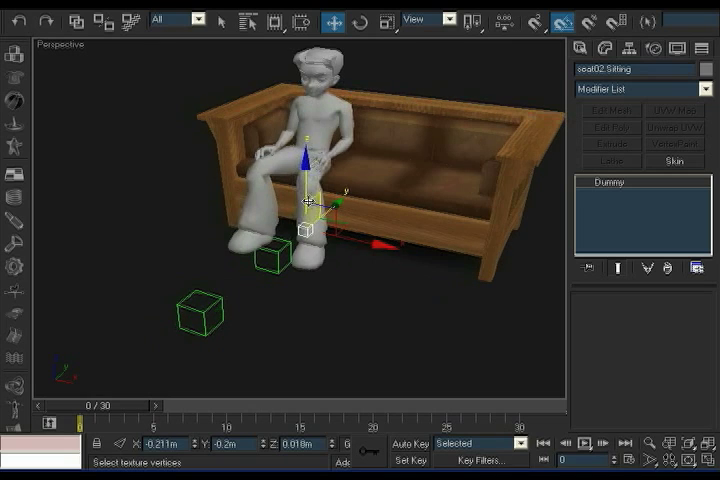
pyautogui.click(276, 250)
pyautogui.click(220, 297)
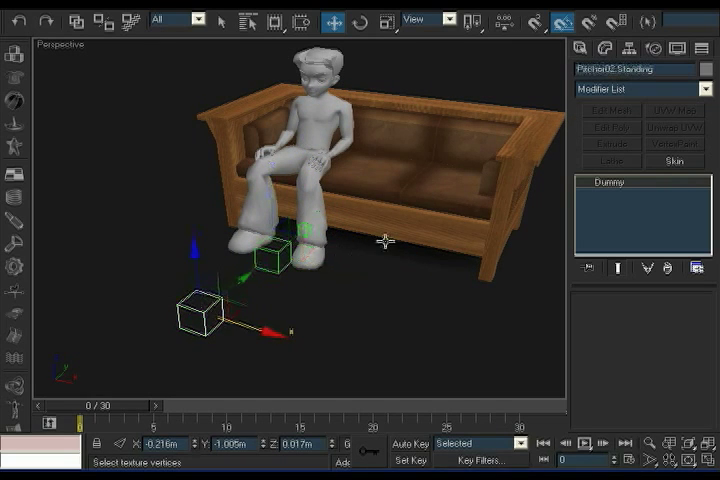
pyautogui.keyDown('alt'); pyautogui.moveTo(384, 241); pyautogui.dragTo(337, 252, button='middle'); pyautogui.keyUp('alt')
pyautogui.click(362, 213)
pyautogui.hotkey('alt', 'x')
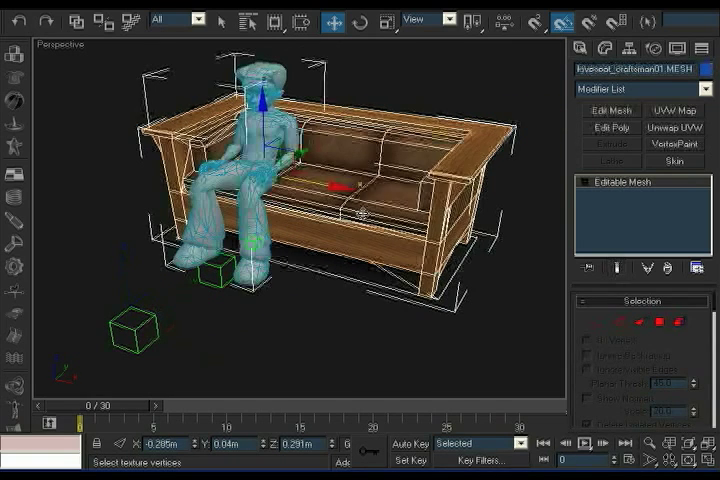
pyautogui.moveTo(362, 212)
pyautogui.keyDown('alt'); pyautogui.mouseDown(button='middle')
pyautogui.moveTo(299, 233)
pyautogui.moveTo(388, 225)
pyautogui.mouseUp(button='middle'); pyautogui.keyUp('alt')
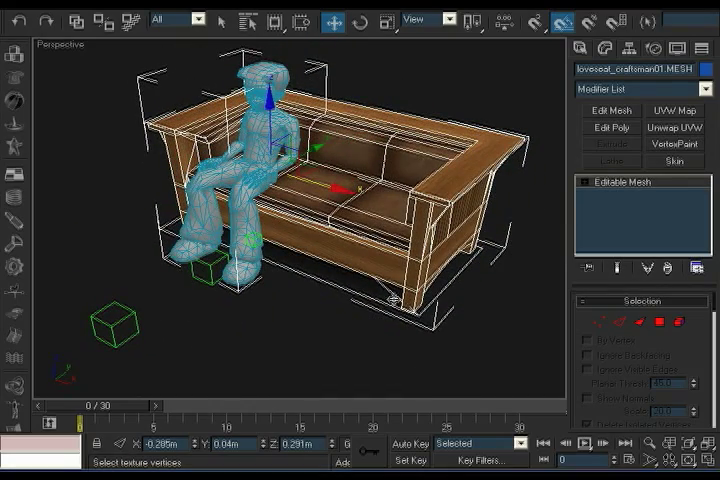
# Step: Hide everything except the sofa with Hide Unselected and switch to the Top view
pyautogui.keyDown('alt'); pyautogui.moveTo(393, 300); pyautogui.dragTo(390, 307, button='middle'); pyautogui.keyUp('alt')
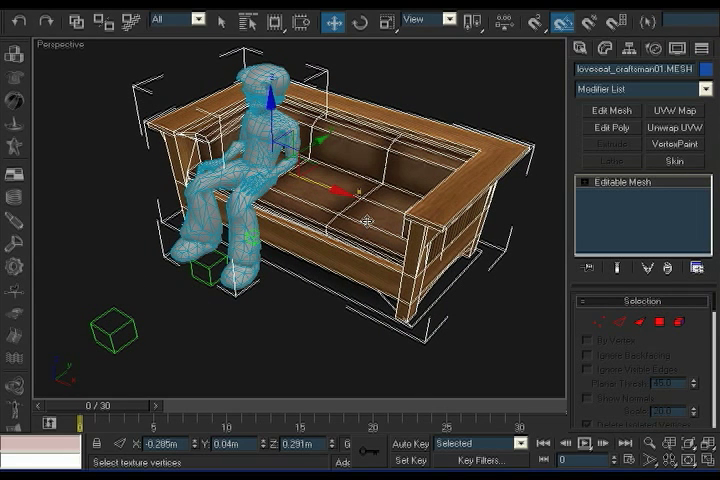
pyautogui.rightClick(367, 221)
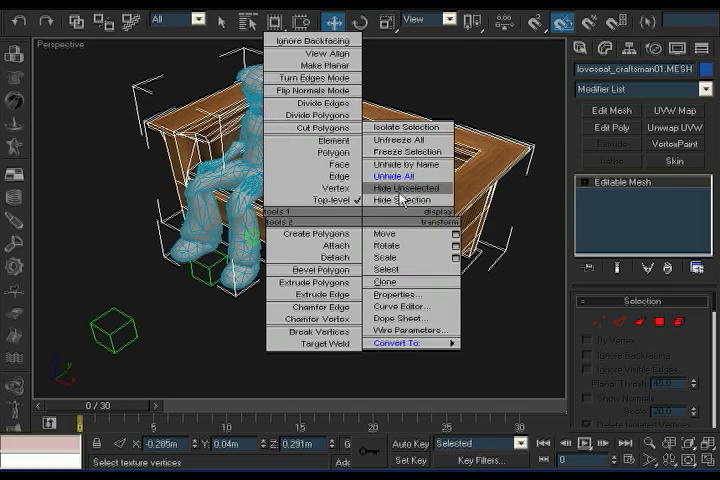
pyautogui.click(398, 192)
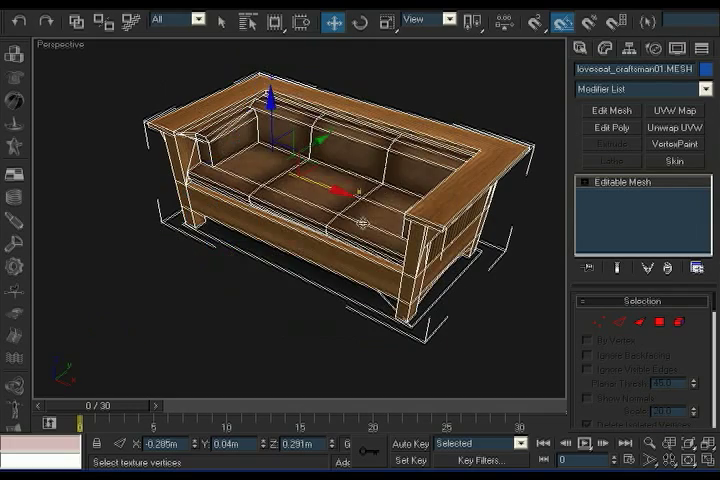
pyautogui.moveTo(362, 222)
pyautogui.keyDown('alt'); pyautogui.mouseDown(button='middle')
pyautogui.moveTo(367, 245)
pyautogui.moveTo(405, 285)
pyautogui.moveTo(378, 262)
pyautogui.moveTo(346, 260)
pyautogui.moveTo(343, 274)
pyautogui.moveTo(357, 297)
pyautogui.moveTo(349, 262)
pyautogui.mouseUp(button='middle'); pyautogui.keyUp('alt')
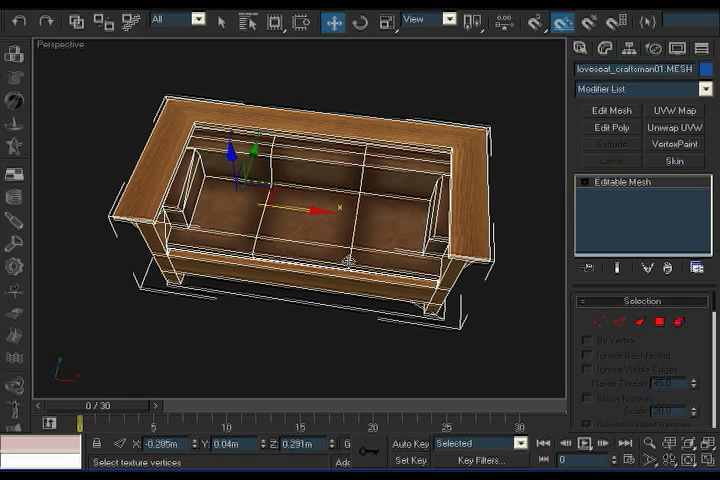
pyautogui.moveTo(349, 261)
pyautogui.keyDown('alt'); pyautogui.mouseDown(button='middle')
pyautogui.moveTo(366, 304)
pyautogui.moveTo(368, 269)
pyautogui.mouseUp(button='middle'); pyautogui.keyUp('alt')
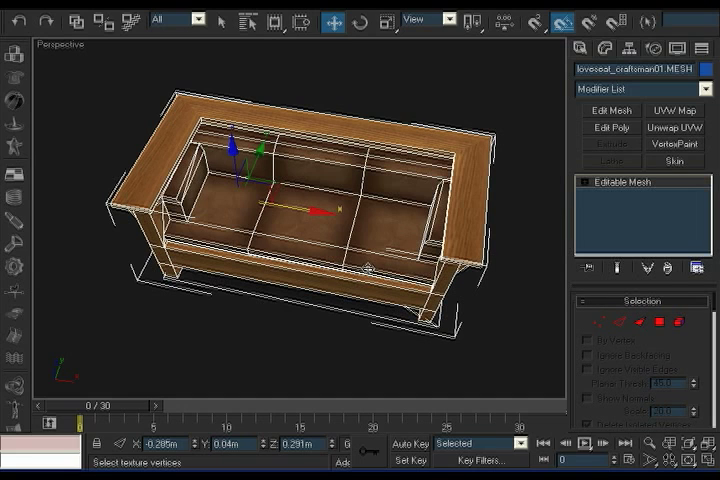
pyautogui.press('t')
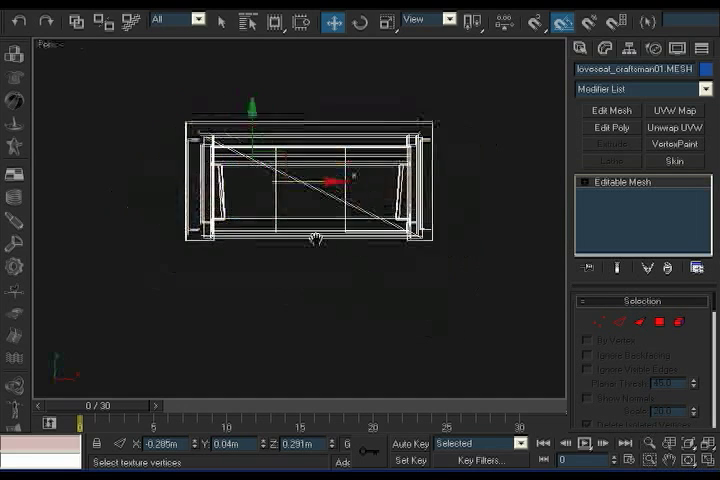
# Step: Create a Dummy helper (Dummy01) drawn over the sofa's centre in the Top view
pyautogui.moveTo(317, 220)
pyautogui.mouseDown(button='middle')
pyautogui.moveTo(313, 267)
pyautogui.moveTo(334, 257)
pyautogui.mouseUp(button='middle')
pyautogui.scroll(3, 341, 261)
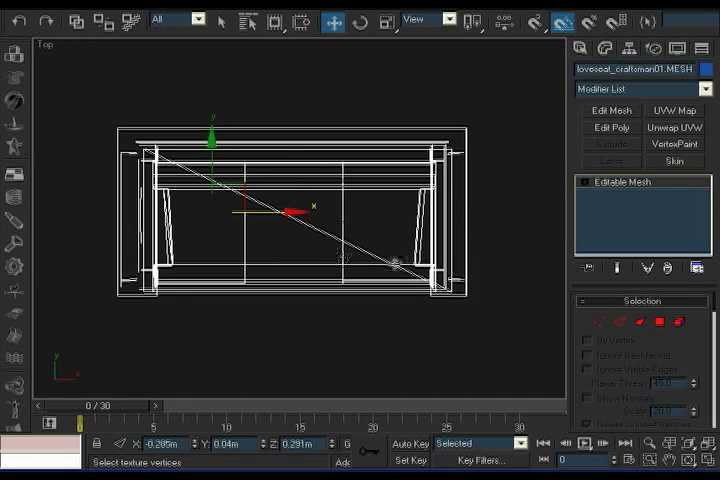
pyautogui.click(581, 49)
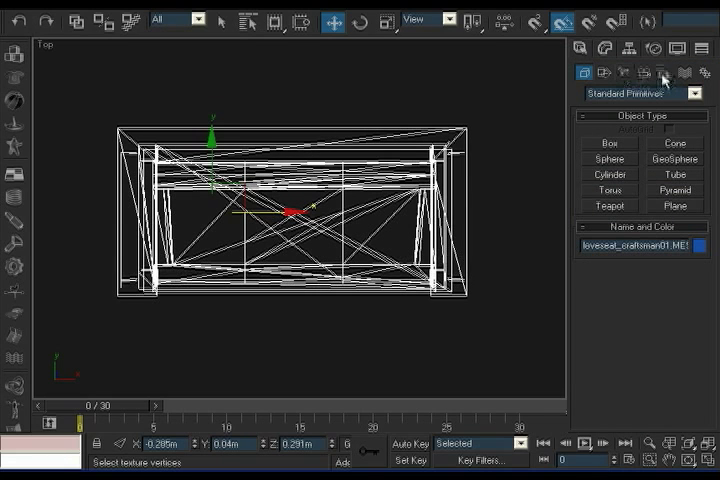
pyautogui.click(664, 76)
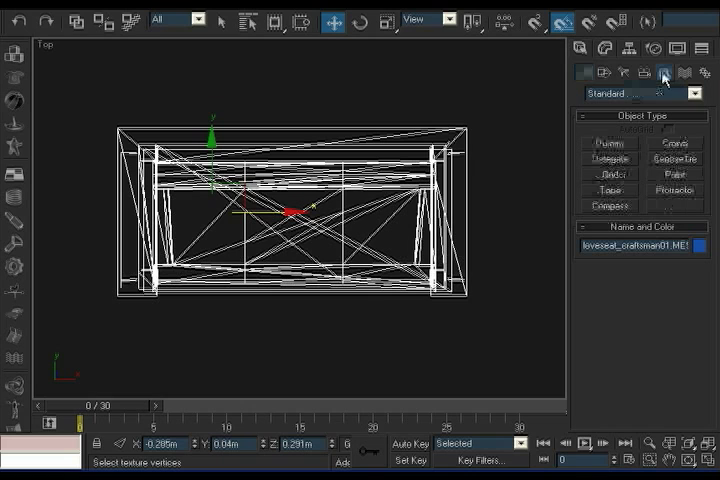
pyautogui.click(611, 148)
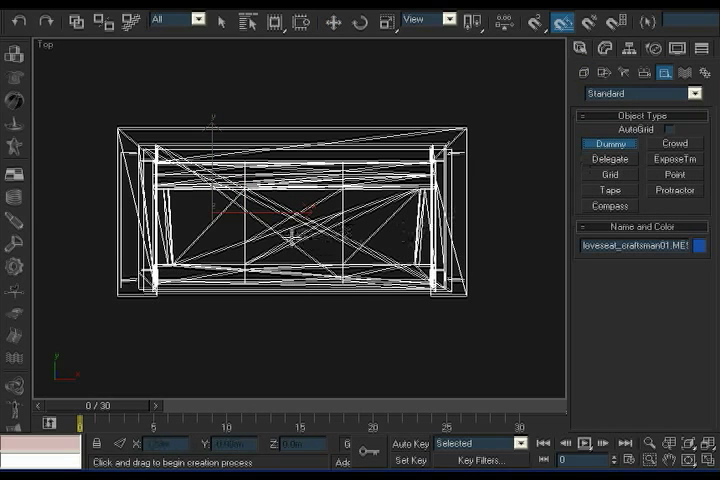
pyautogui.moveTo(293, 236); pyautogui.dragTo(328, 286)
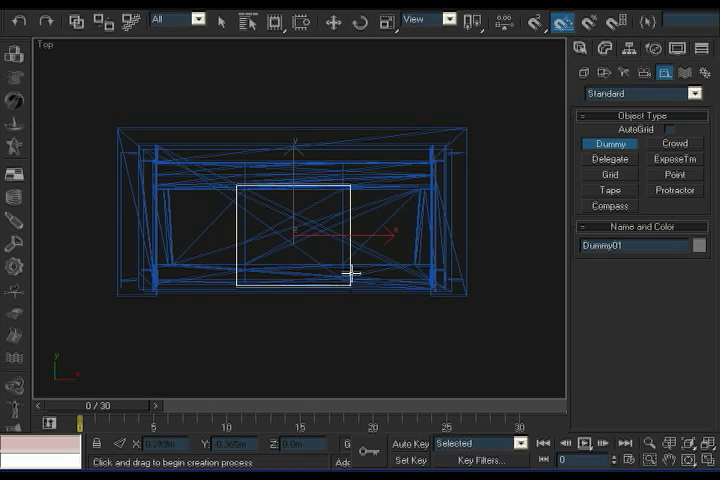
# Step: Set the dummy's Absolute World X and Y to 0 in the Transform Type-In and return to Perspective view
pyautogui.rightClick(334, 24)
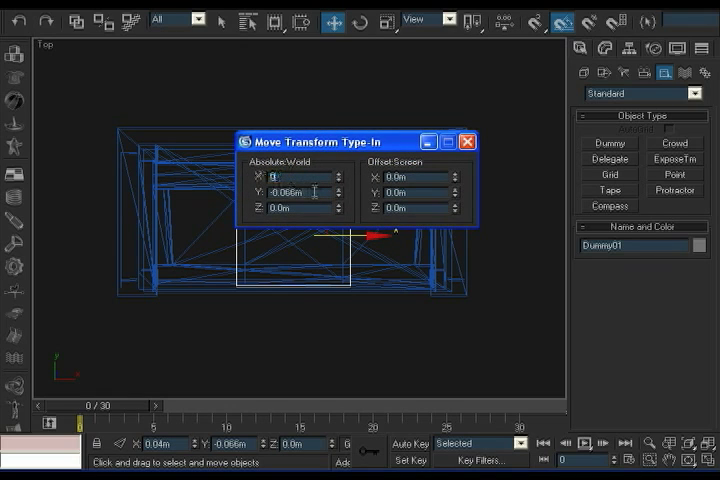
pyautogui.press('Tab')
pyautogui.write('0')
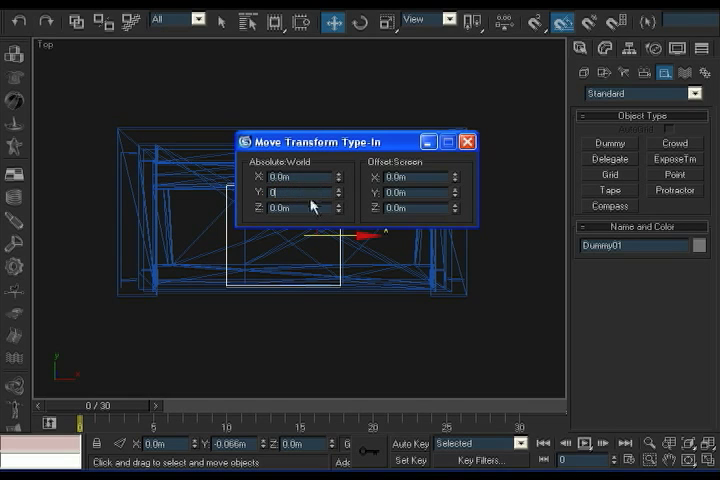
pyautogui.press('Return')
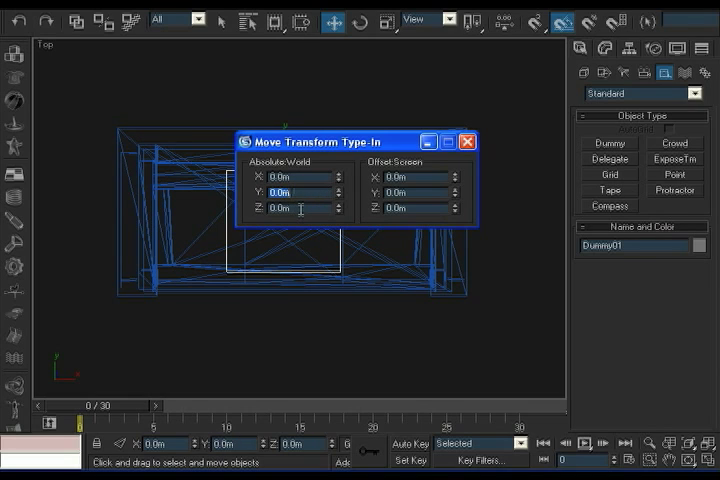
pyautogui.click(467, 144)
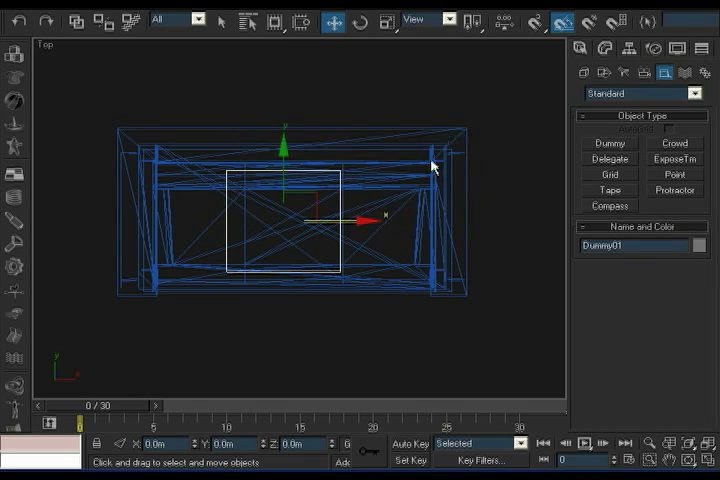
pyautogui.moveTo(389, 203); pyautogui.dragTo(396, 219, button='middle')
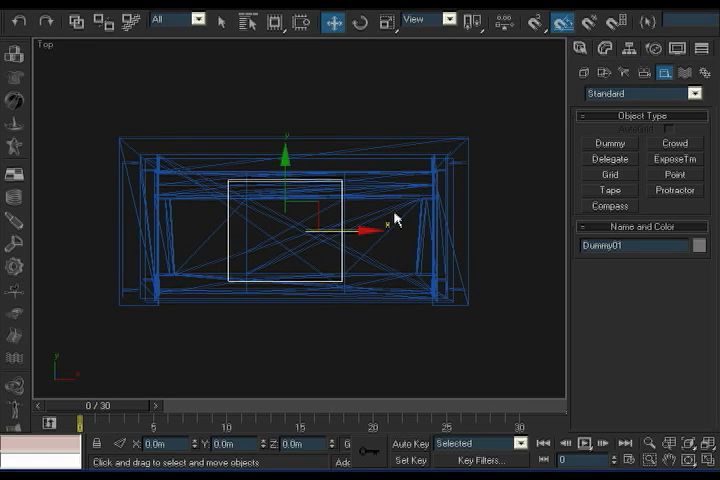
pyautogui.press('p')
pyautogui.moveTo(372, 269)
pyautogui.keyDown('alt'); pyautogui.mouseDown(button='middle')
pyautogui.moveTo(329, 222)
pyautogui.moveTo(323, 190)
pyautogui.moveTo(329, 236)
pyautogui.moveTo(309, 241)
pyautogui.moveTo(365, 115)
pyautogui.mouseUp(button='middle'); pyautogui.keyUp('alt')
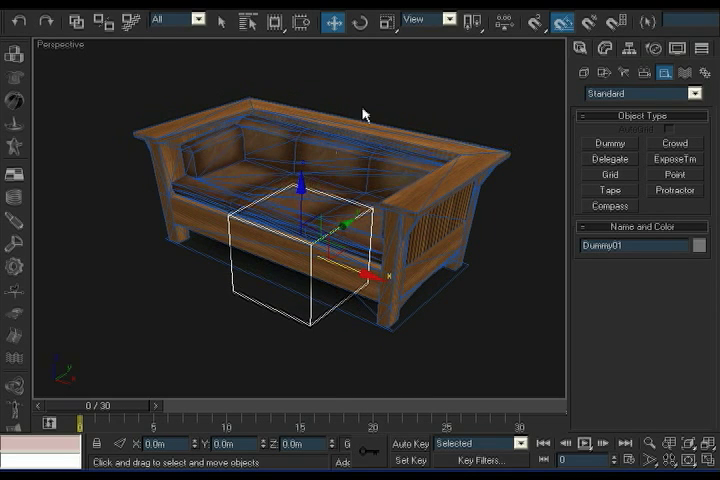
# Step: Uniformly scale the dummy to about 82% inside the sofa and switch back to Select and Move
pyautogui.click(390, 22)
pyautogui.moveTo(297, 257); pyautogui.dragTo(307, 268)
pyautogui.moveTo(345, 276)
pyautogui.keyDown('alt'); pyautogui.mouseDown(button='middle')
pyautogui.moveTo(390, 273)
pyautogui.moveTo(387, 281)
pyautogui.moveTo(366, 281)
pyautogui.mouseUp(button='middle'); pyautogui.keyUp('alt')
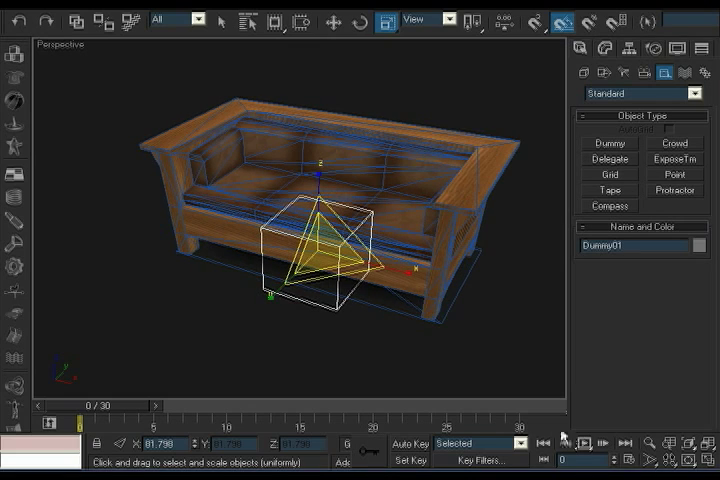
pyautogui.moveTo(447, 313)
pyautogui.keyDown('alt'); pyautogui.mouseDown(button='middle')
pyautogui.moveTo(422, 302)
pyautogui.moveTo(410, 286)
pyautogui.moveTo(387, 291)
pyautogui.moveTo(399, 305)
pyautogui.moveTo(390, 299)
pyautogui.mouseUp(button='middle'); pyautogui.keyUp('alt')
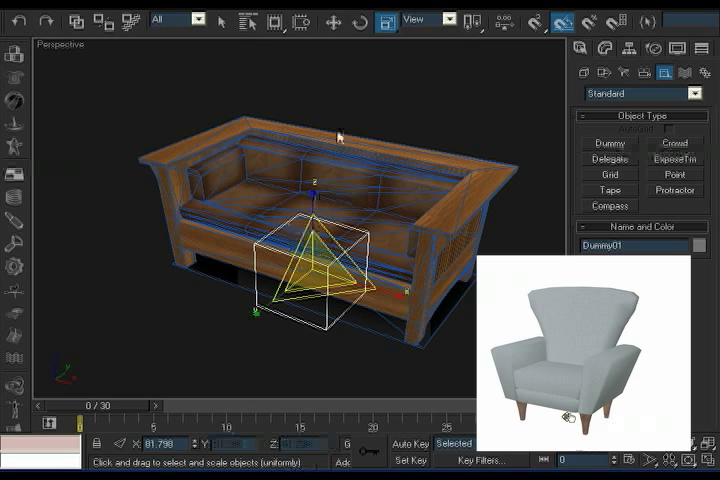
pyautogui.click(333, 22)
pyautogui.moveTo(333, 249)
pyautogui.keyDown('alt'); pyautogui.mouseDown(button='middle')
pyautogui.moveTo(389, 236)
pyautogui.moveTo(338, 258)
pyautogui.moveTo(320, 257)
pyautogui.moveTo(350, 243)
pyautogui.moveTo(331, 249)
pyautogui.moveTo(334, 270)
pyautogui.moveTo(325, 278)
pyautogui.moveTo(317, 252)
pyautogui.moveTo(335, 260)
pyautogui.mouseUp(button='middle'); pyautogui.keyUp('alt')
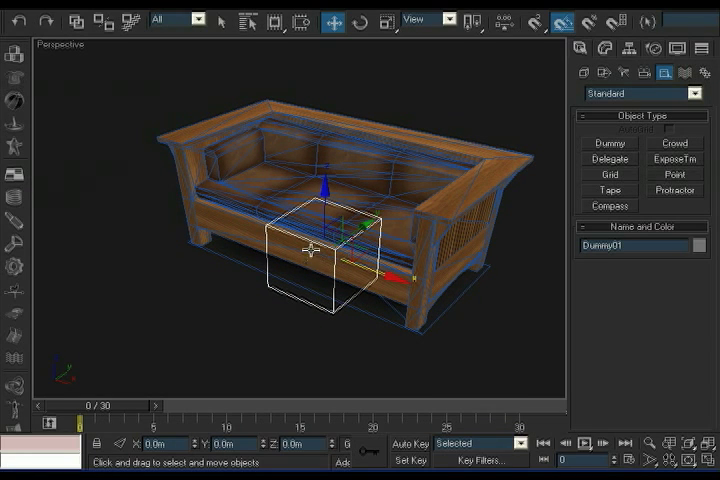
pyautogui.rightClick(311, 242)
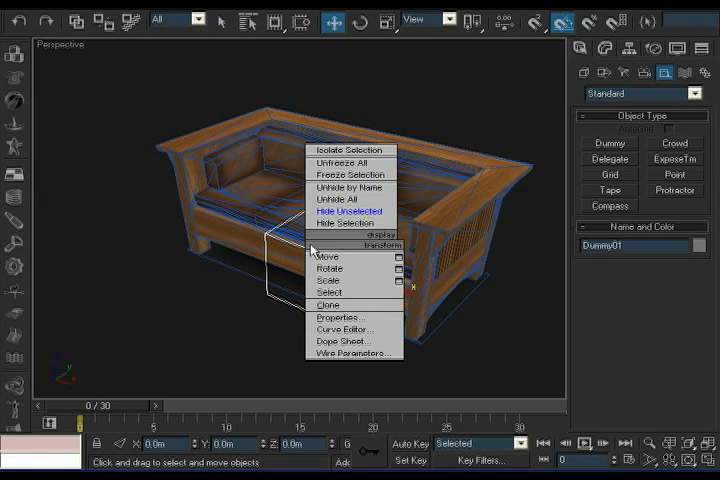
# Step: Unhide all objects, hide the selected loveseat, and bring up the Select by Name object list
pyautogui.click(345, 199)
pyautogui.moveTo(337, 225)
pyautogui.keyDown('alt'); pyautogui.mouseDown(button='middle')
pyautogui.moveTo(281, 238)
pyautogui.moveTo(327, 205)
pyautogui.moveTo(321, 222)
pyautogui.moveTo(329, 230)
pyautogui.mouseUp(button='middle'); pyautogui.keyUp('alt')
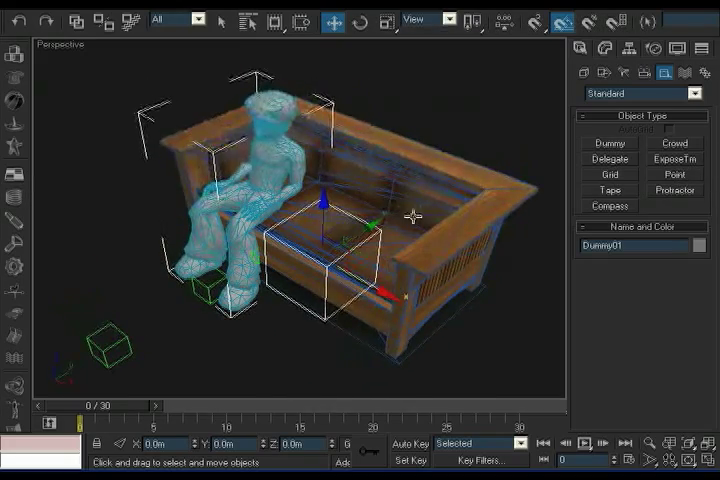
pyautogui.click(422, 184)
pyautogui.rightClick(422, 184)
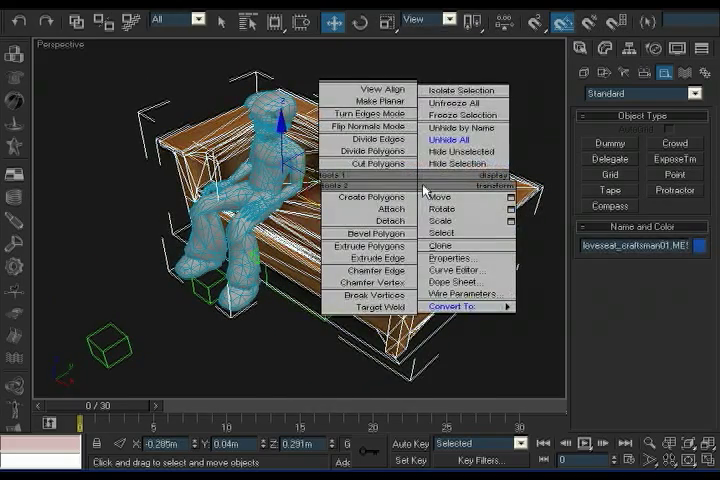
pyautogui.click(442, 172)
pyautogui.moveTo(378, 230)
pyautogui.keyDown('alt'); pyautogui.mouseDown(button='middle')
pyautogui.moveTo(352, 202)
pyautogui.moveTo(337, 220)
pyautogui.moveTo(362, 228)
pyautogui.mouseUp(button='middle'); pyautogui.keyUp('alt')
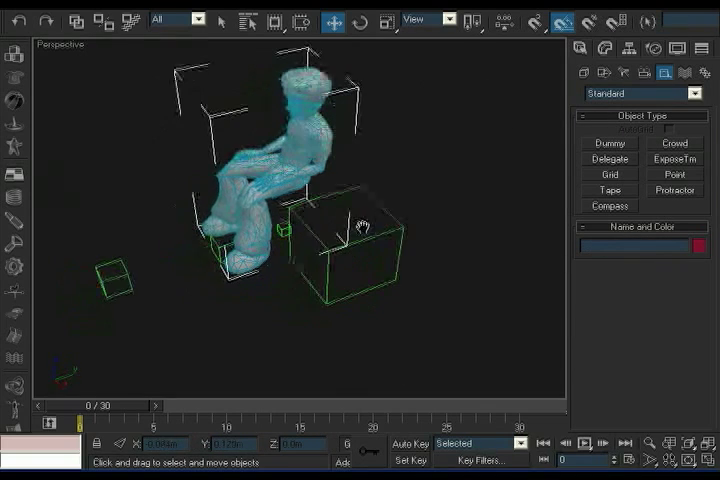
pyautogui.click(248, 23)
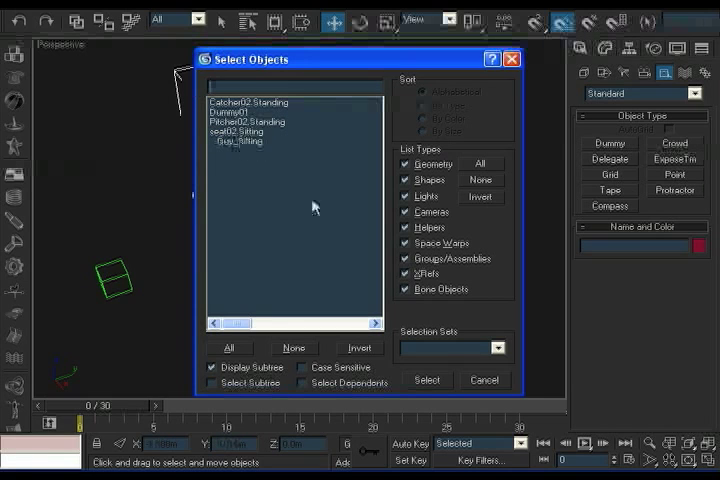
# Step: Cancel the object list, select Dummy01 and rename it as the Root node in the Name field
pyautogui.click(477, 383)
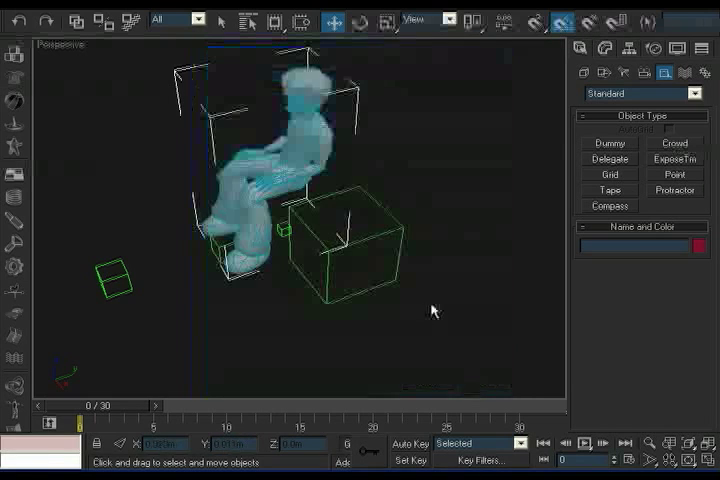
pyautogui.click(373, 232)
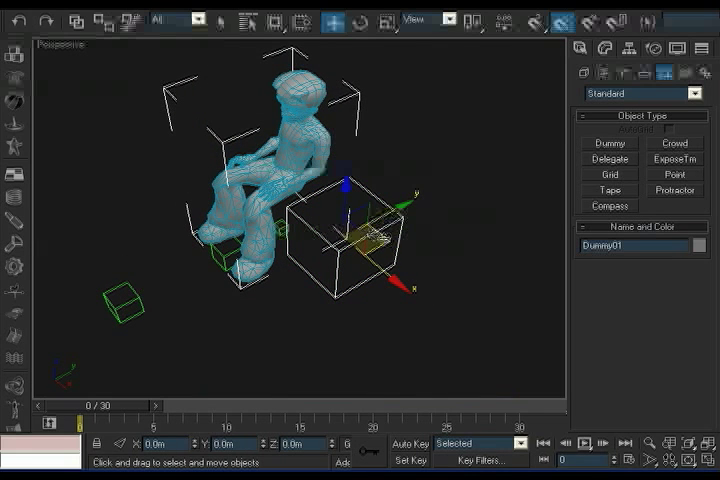
pyautogui.keyDown('alt'); pyautogui.moveTo(405, 238); pyautogui.dragTo(416, 253, button='middle'); pyautogui.keyUp('alt')
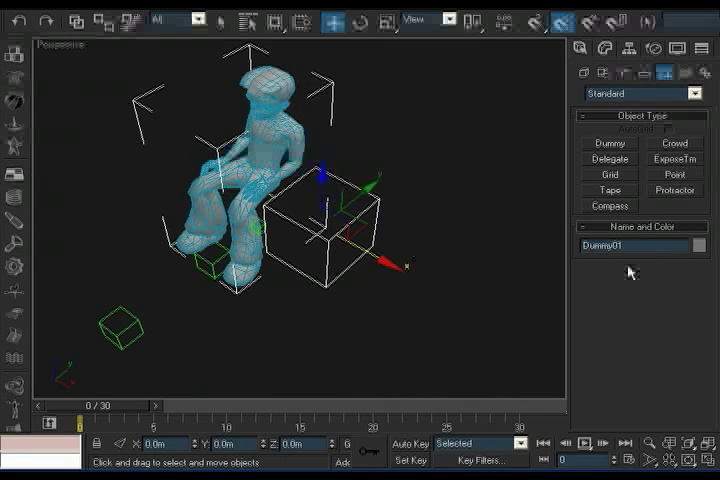
pyautogui.moveTo(635, 245); pyautogui.dragTo(560, 247)
pyautogui.write('R')
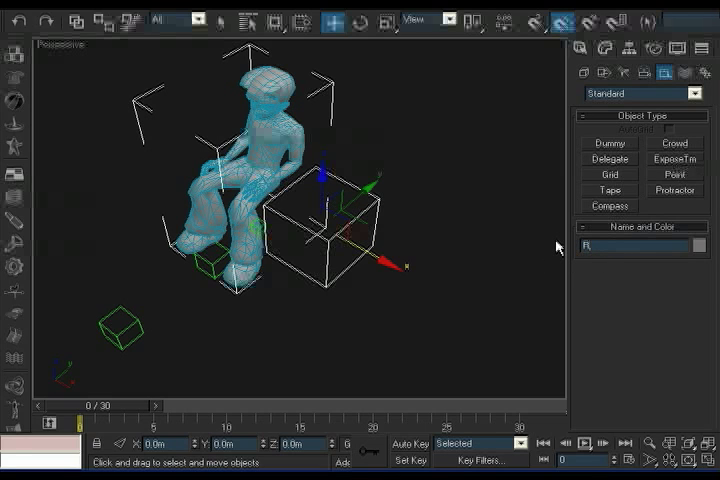
pyautogui.write('ail')
# Step: Deselect the renamed box, inspect the scene and select the seat02 Sitting helper box
pyautogui.click(447, 277)
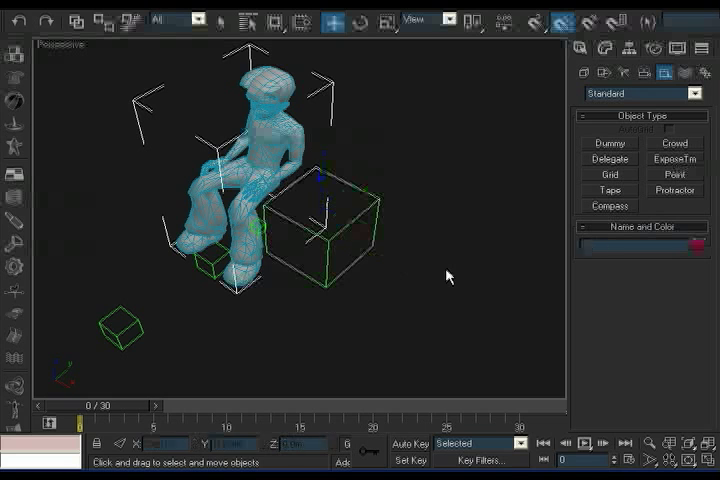
pyautogui.moveTo(447, 307)
pyautogui.keyDown('alt'); pyautogui.mouseDown(button='middle')
pyautogui.moveTo(394, 297)
pyautogui.moveTo(398, 284)
pyautogui.moveTo(432, 282)
pyautogui.mouseUp(button='middle'); pyautogui.keyUp('alt')
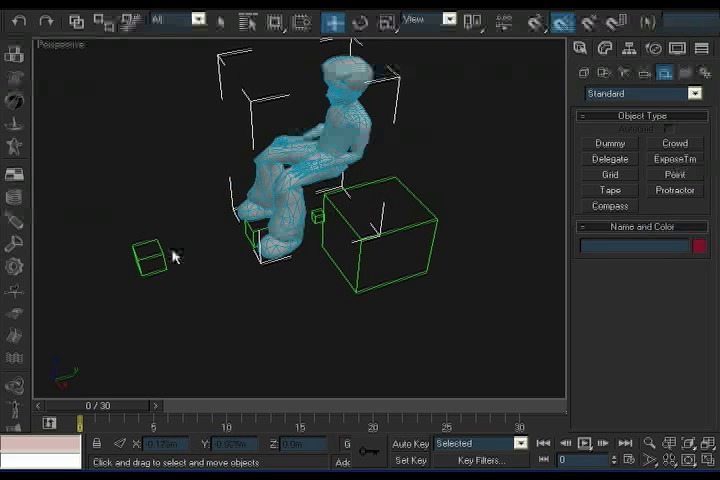
pyautogui.moveTo(352, 230); pyautogui.dragTo(341, 217, button='middle')
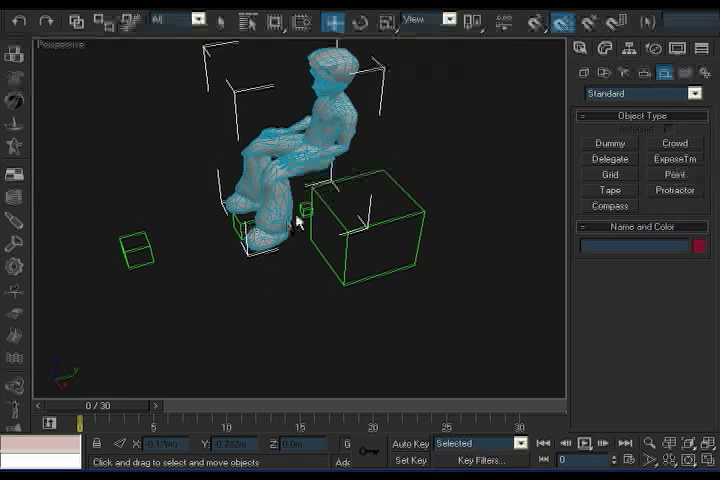
pyautogui.click(303, 208)
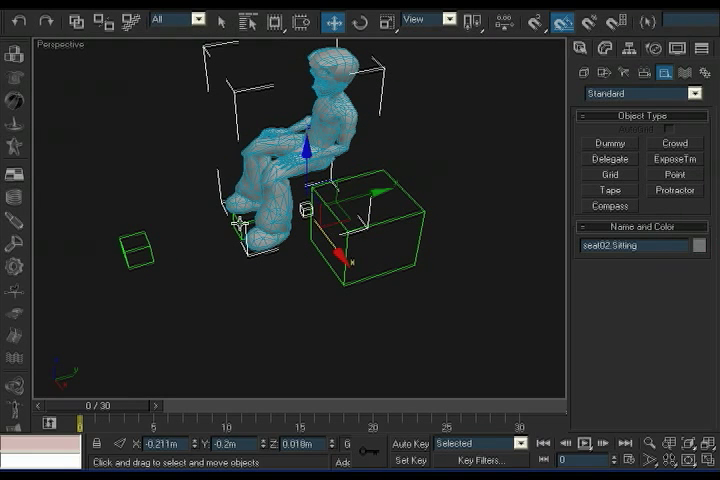
# Step: Add the other two helper boxes to the selection and link all three to the Root box as their parent
pyautogui.keyDown('ctrl'); pyautogui.click(232, 226); pyautogui.keyUp('ctrl')
pyautogui.keyDown('ctrl'); pyautogui.click(150, 240); pyautogui.keyUp('ctrl')
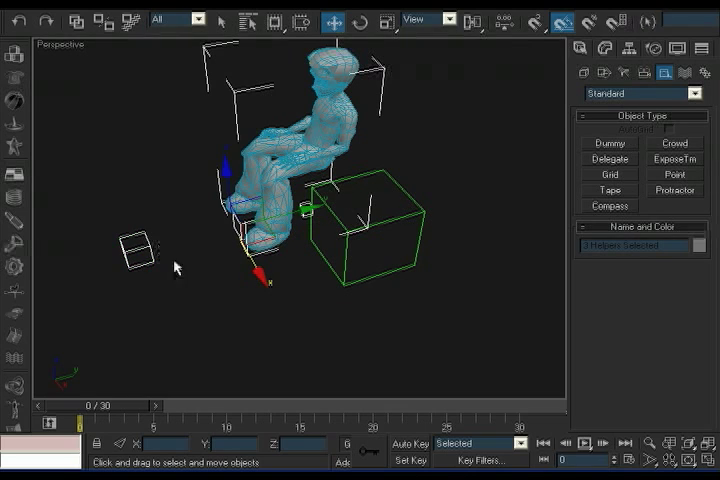
pyautogui.moveTo(204, 283); pyautogui.dragTo(207, 291, button='middle')
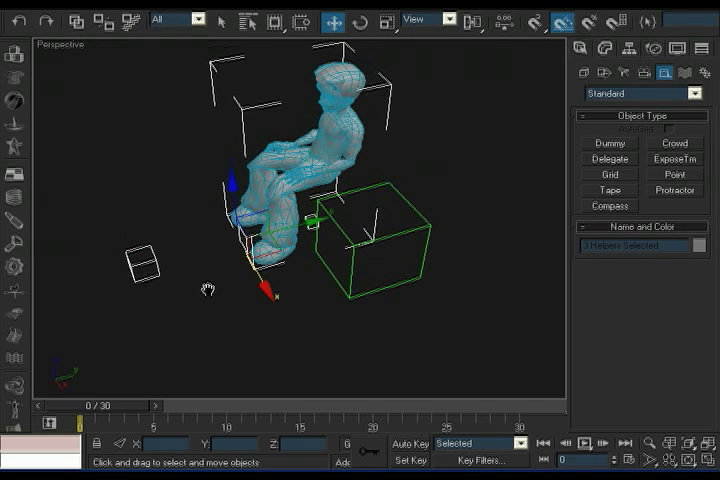
pyautogui.click(78, 24)
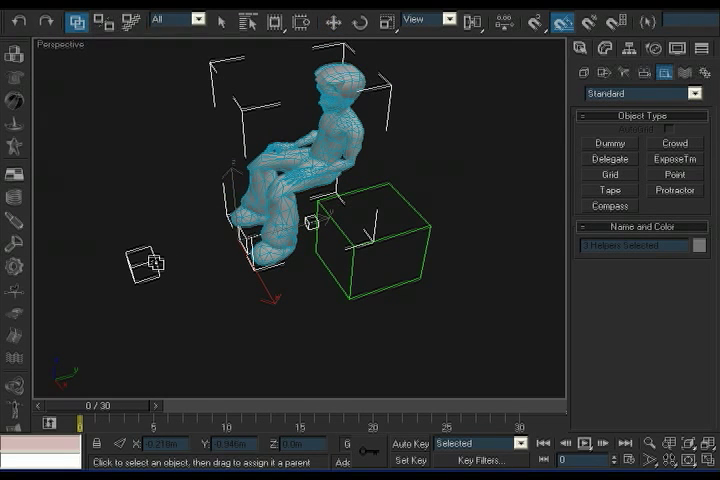
pyautogui.moveTo(155, 263)
pyautogui.mouseDown()
pyautogui.moveTo(296, 322)
pyautogui.moveTo(336, 285)
pyautogui.mouseUp()
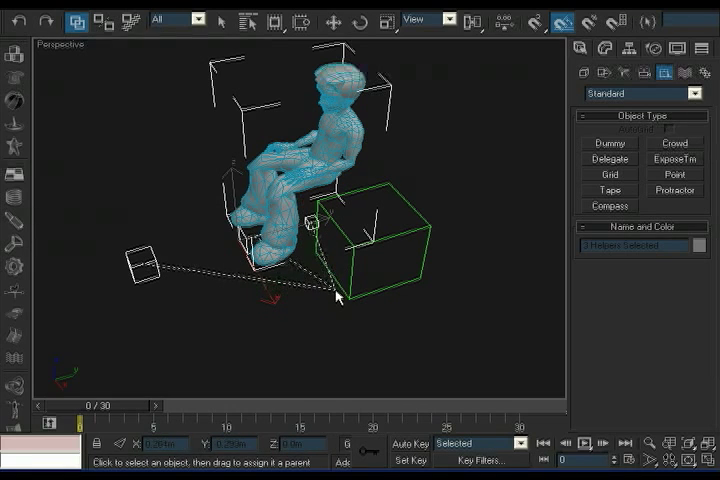
pyautogui.moveTo(336, 285); pyautogui.dragTo(336, 284)
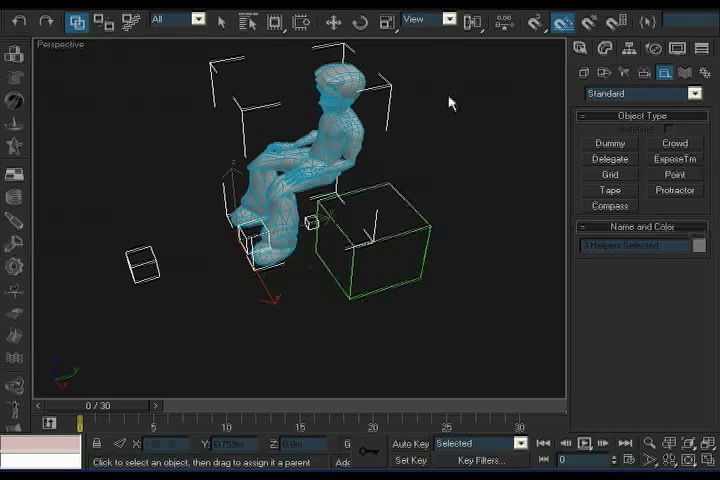
# Step: Return to Select and Move and pick Catcher02.Standing, Pitcher02.Standing and seat02.Sitting from the object list
pyautogui.click(333, 21)
pyautogui.moveTo(420, 127); pyautogui.dragTo(414, 140, button='middle')
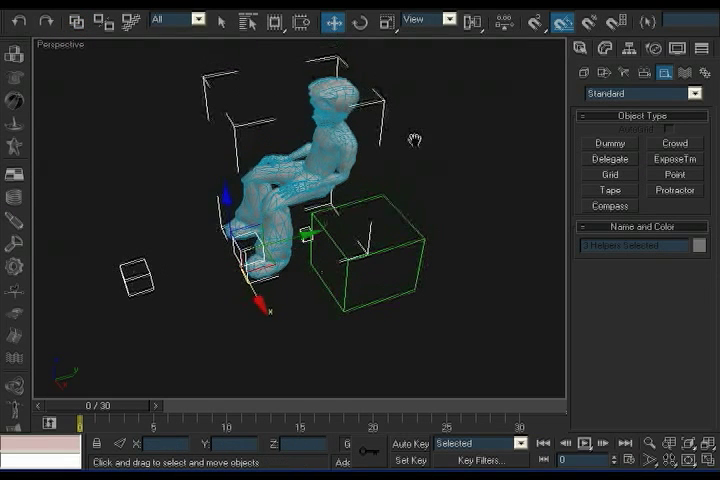
pyautogui.click(248, 22)
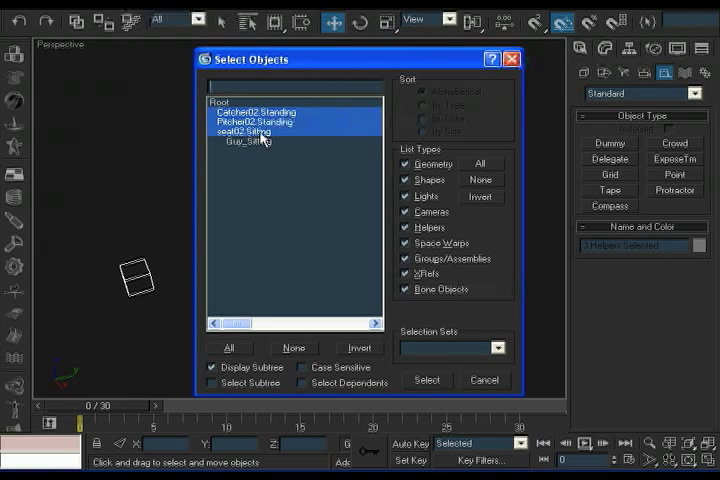
pyautogui.click(427, 380)
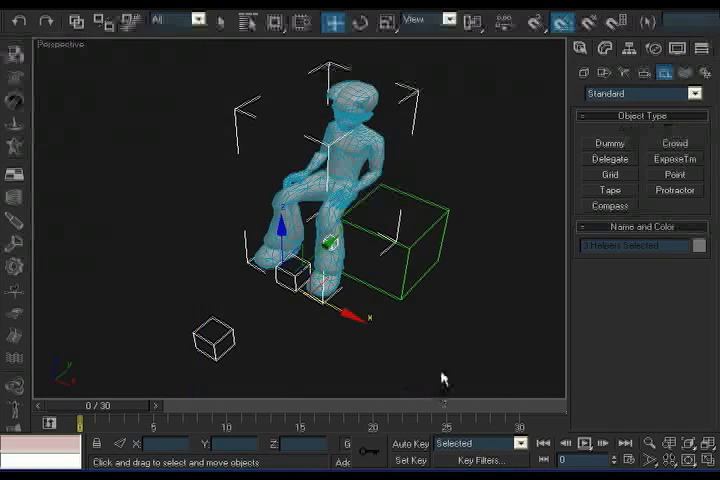
# Step: Clear the three-helper selection and select only the seat02.Sitting helper under the seated figure
pyautogui.moveTo(432, 328)
pyautogui.keyDown('alt'); pyautogui.mouseDown(button='middle')
pyautogui.moveTo(431, 315)
pyautogui.moveTo(389, 300)
pyautogui.moveTo(432, 325)
pyautogui.moveTo(477, 321)
pyautogui.moveTo(392, 320)
pyautogui.moveTo(413, 309)
pyautogui.mouseUp(button='middle'); pyautogui.keyUp('alt')
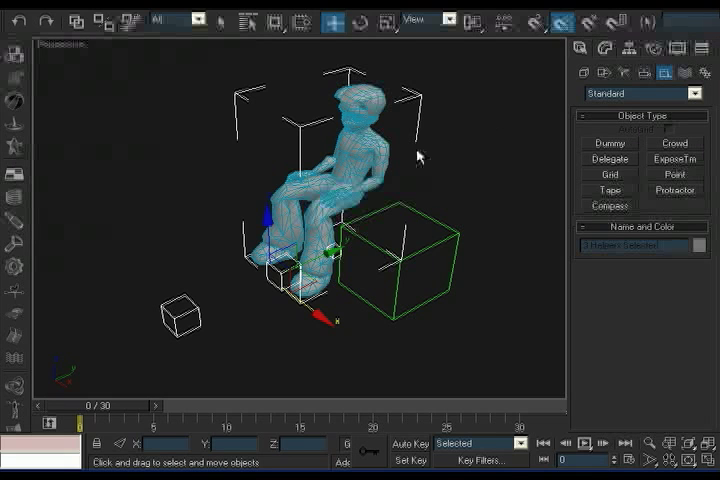
pyautogui.moveTo(446, 178)
pyautogui.mouseDown(button='middle')
pyautogui.moveTo(431, 166)
pyautogui.moveTo(431, 177)
pyautogui.moveTo(445, 186)
pyautogui.moveTo(431, 180)
pyautogui.mouseUp(button='middle')
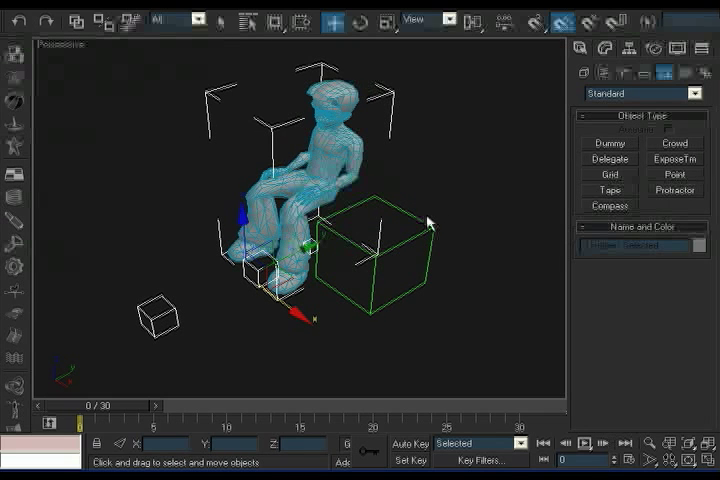
pyautogui.keyDown('alt'); pyautogui.moveTo(428, 222); pyautogui.dragTo(400, 212, button='middle'); pyautogui.keyUp('alt')
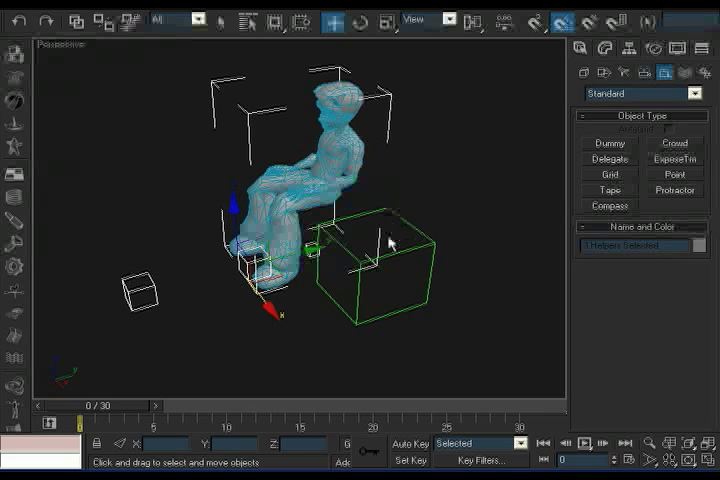
pyautogui.click(316, 254)
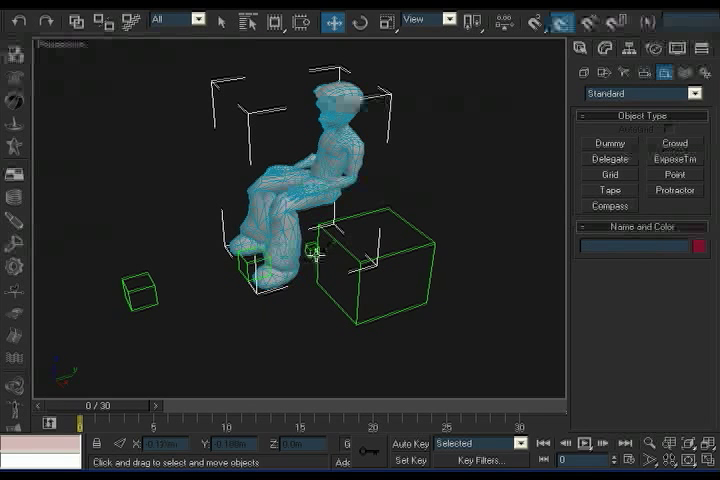
pyautogui.click(312, 250)
pyautogui.moveTo(318, 252)
pyautogui.keyDown('alt'); pyautogui.mouseDown(button='middle')
pyautogui.moveTo(381, 272)
pyautogui.moveTo(343, 265)
pyautogui.moveTo(325, 220)
pyautogui.moveTo(312, 211)
pyautogui.mouseUp(button='middle'); pyautogui.keyUp('alt')
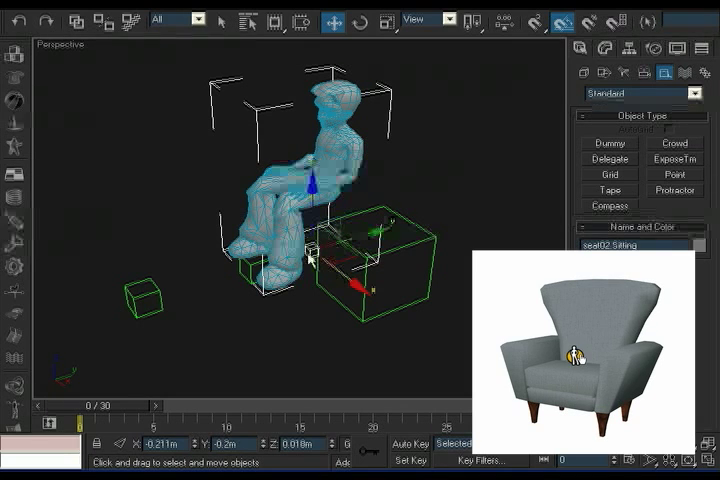
# Step: Raise an independent copy of the seat helper up to the figure's hands
pyautogui.moveTo(315, 247)
pyautogui.keyDown('alt'); pyautogui.mouseDown(button='middle')
pyautogui.moveTo(329, 252)
pyautogui.moveTo(321, 250)
pyautogui.mouseUp(button='middle'); pyautogui.keyUp('alt')
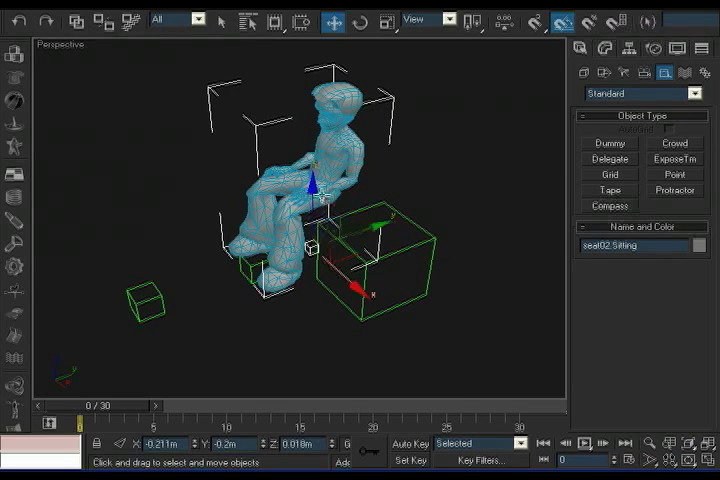
pyautogui.keyDown('shift'); pyautogui.moveTo(312, 188); pyautogui.dragTo(314, 119); pyautogui.keyUp('shift')
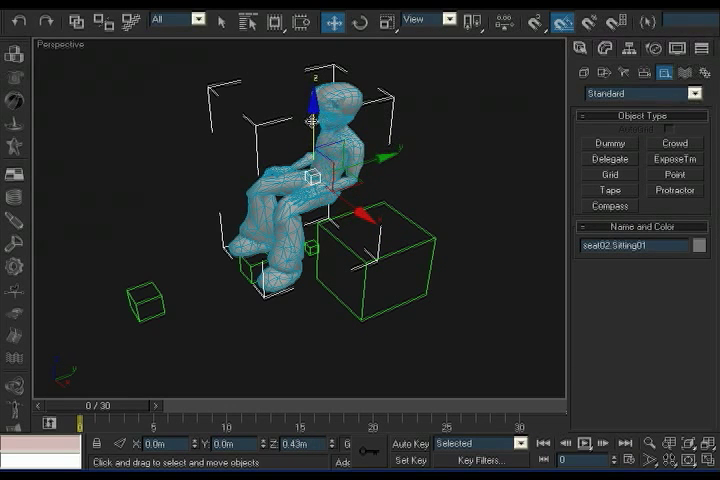
pyautogui.keyDown('shift'); pyautogui.moveTo(313, 118); pyautogui.dragTo(306, 124); pyautogui.keyUp('shift')
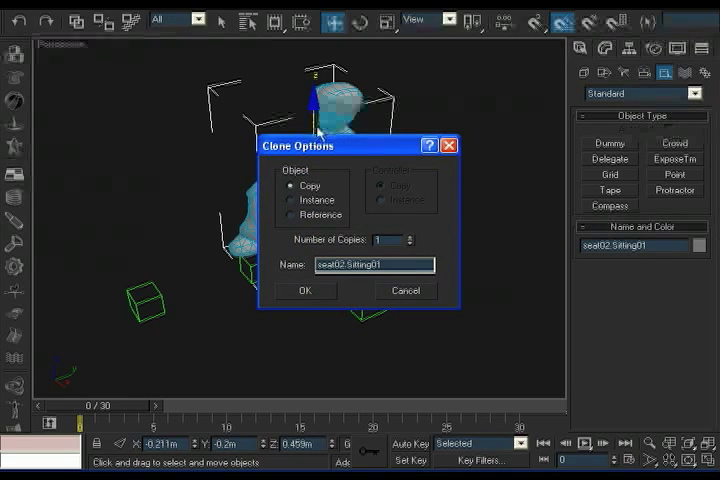
pyautogui.click(307, 291)
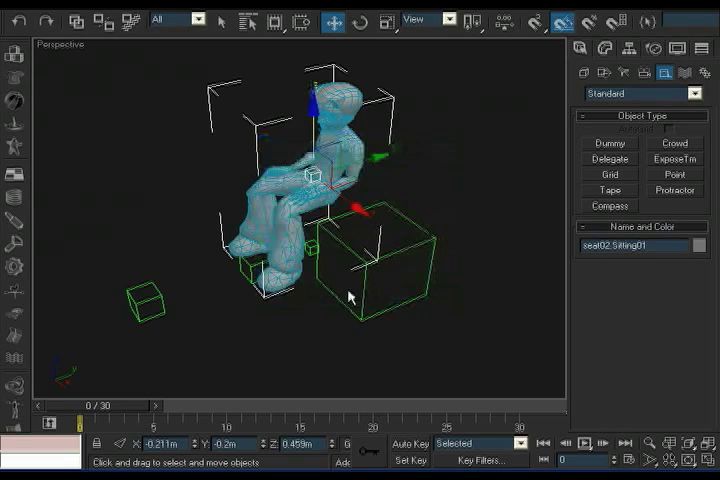
pyautogui.keyDown('alt'); pyautogui.moveTo(349, 297); pyautogui.dragTo(443, 298, button='middle'); pyautogui.keyUp('alt')
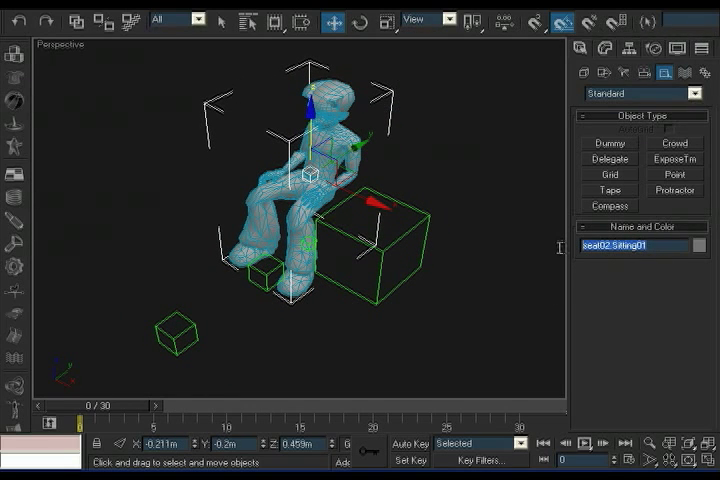
pyautogui.write('Handl')
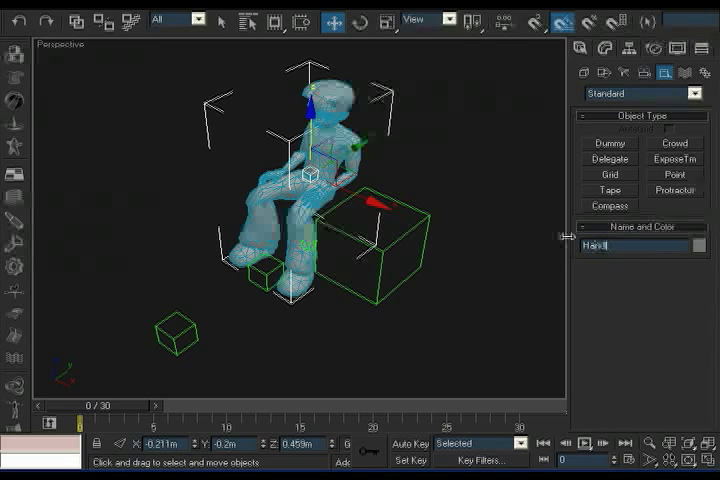
pyautogui.write('e02')
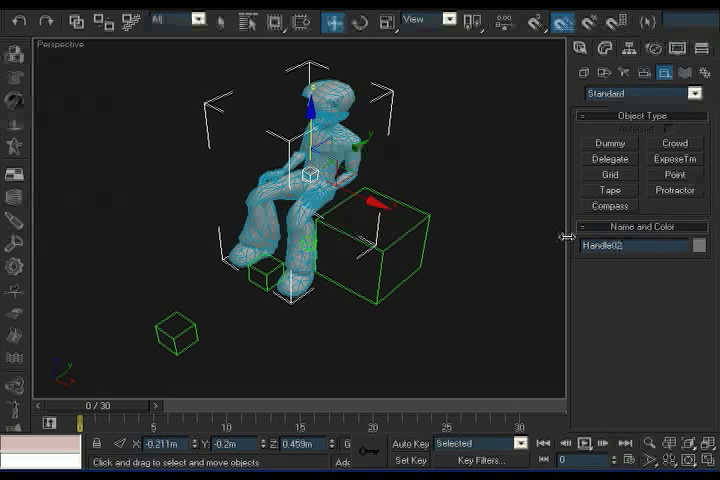
# Step: Deselect and review the scene object list showing the new Handle02 helper under Root
pyautogui.click(524, 270)
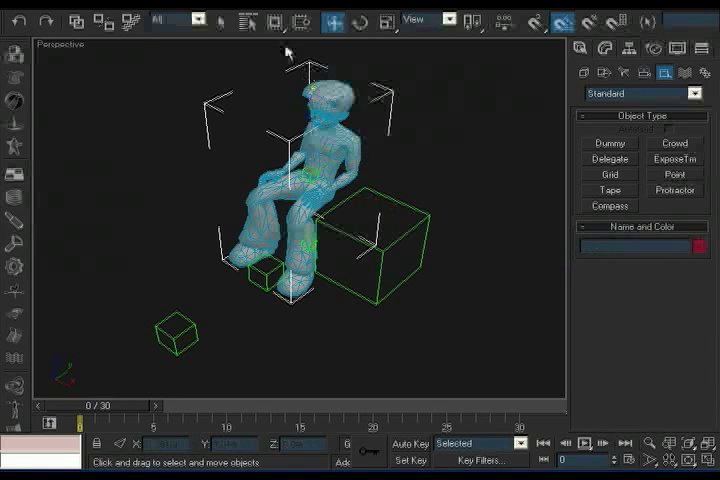
pyautogui.click(243, 24)
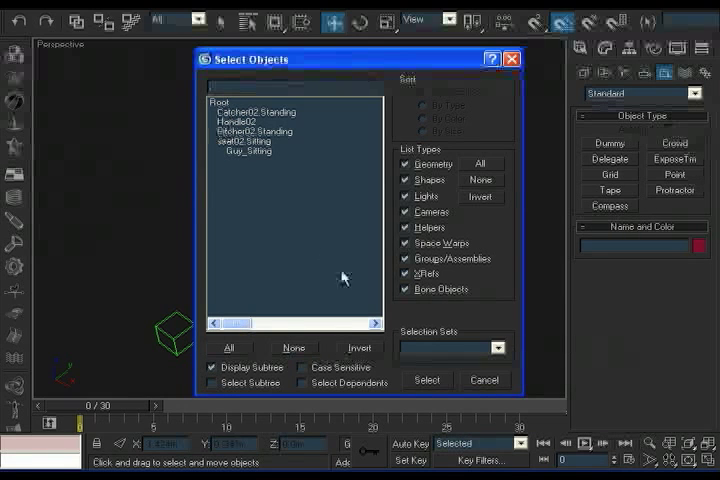
pyautogui.click(425, 380)
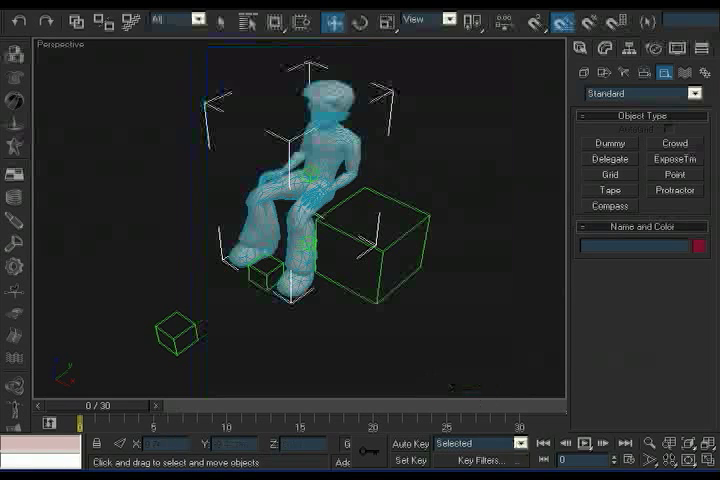
# Step: Unhide All from the quad menu to reveal the wooden loveseat under the figure
pyautogui.rightClick(447, 303)
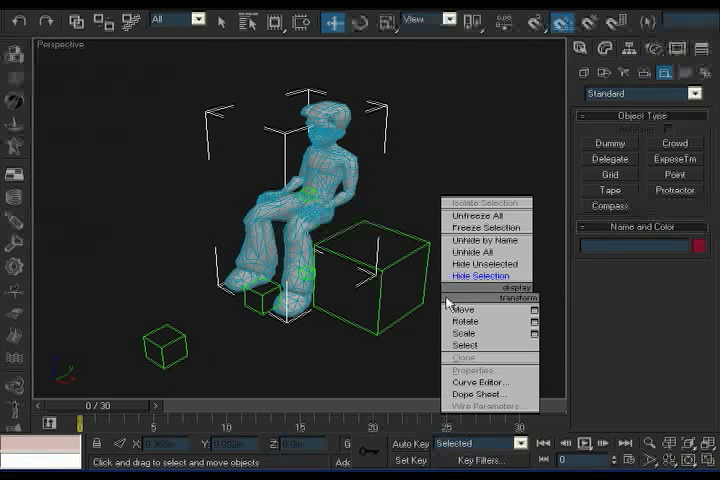
pyautogui.click(473, 252)
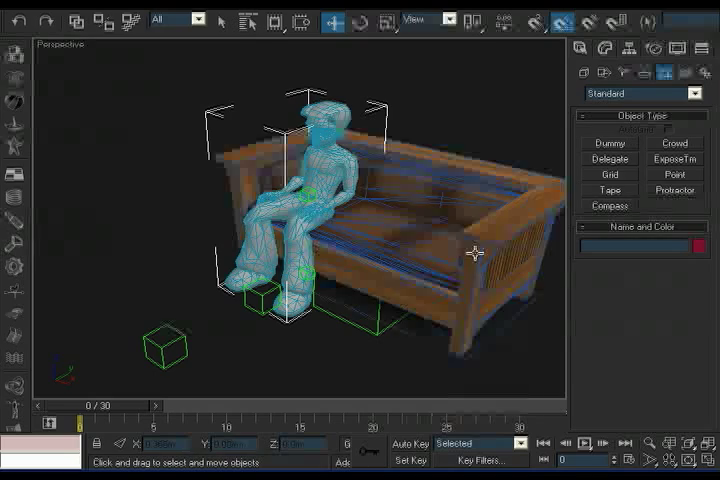
pyautogui.keyDown('alt'); pyautogui.moveTo(463, 277); pyautogui.dragTo(480, 271, button='middle'); pyautogui.keyUp('alt')
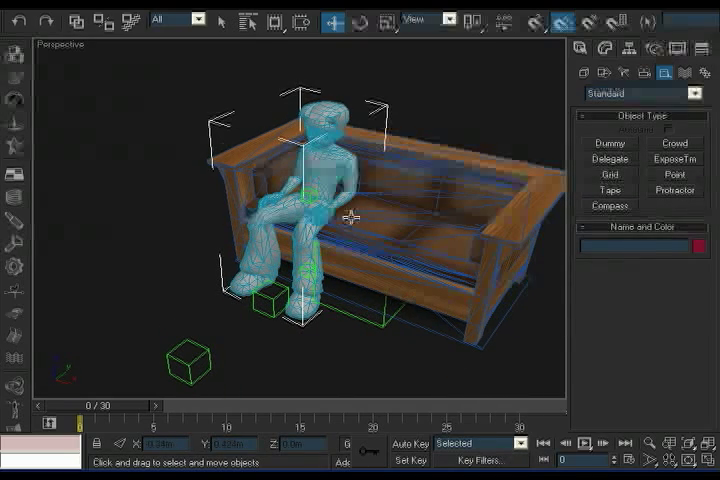
pyautogui.moveTo(368, 276)
pyautogui.keyDown('alt'); pyautogui.mouseDown(button='middle')
pyautogui.moveTo(437, 262)
pyautogui.moveTo(458, 289)
pyautogui.moveTo(387, 284)
pyautogui.moveTo(399, 295)
pyautogui.moveTo(389, 268)
pyautogui.moveTo(373, 268)
pyautogui.moveTo(384, 260)
pyautogui.moveTo(358, 265)
pyautogui.mouseUp(button='middle'); pyautogui.keyUp('alt')
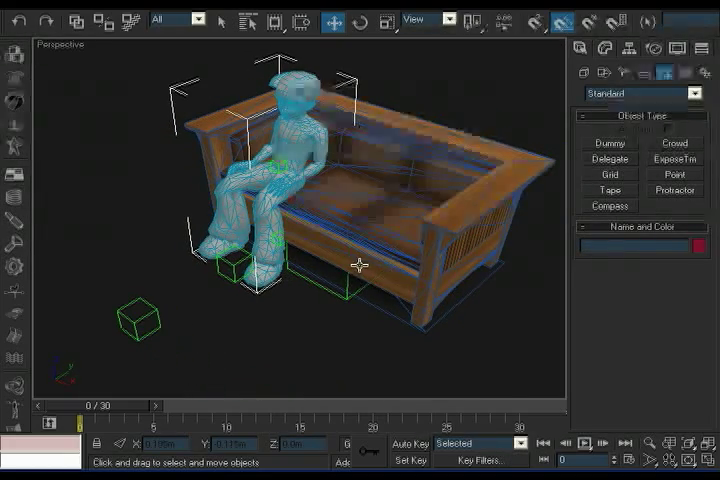
# Step: Pick the seat, catcher figure and helper boxes and switch to wireframe display
pyautogui.click(279, 239)
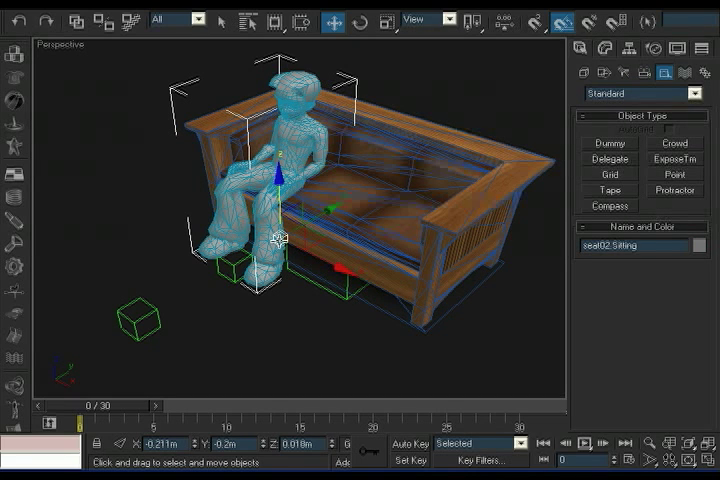
pyautogui.keyDown('ctrl'); pyautogui.click(294, 190); pyautogui.keyUp('ctrl')
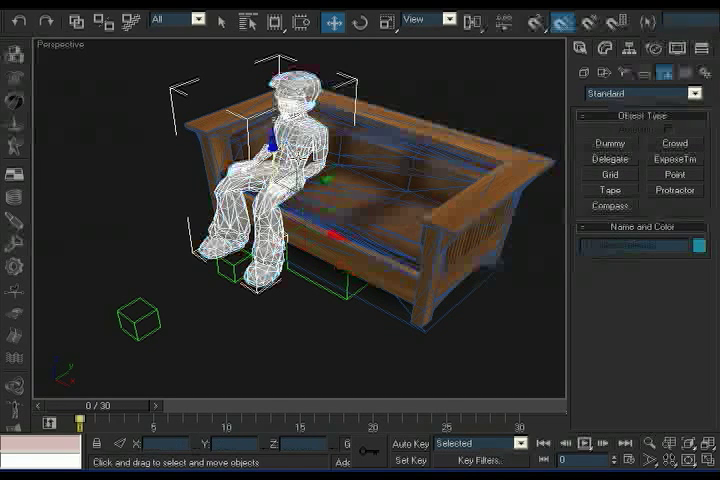
pyautogui.keyDown('ctrl'); pyautogui.click(235, 268); pyautogui.keyUp('ctrl')
pyautogui.keyDown('ctrl'); pyautogui.click(157, 310); pyautogui.keyUp('ctrl')
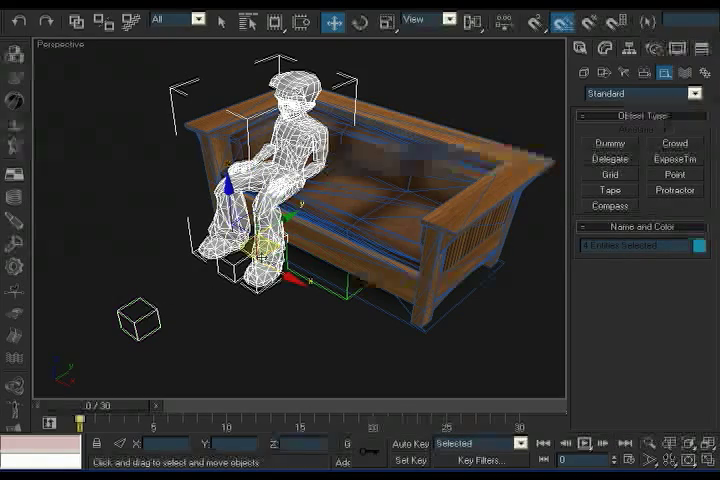
pyautogui.keyDown('alt'); pyautogui.moveTo(157, 310); pyautogui.dragTo(290, 245, button='middle'); pyautogui.keyUp('alt')
pyautogui.press('F3')
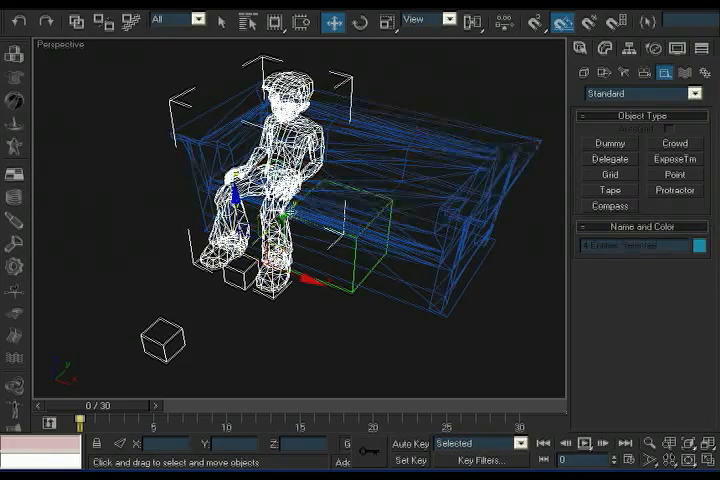
pyautogui.scroll(3, 290, 245)
pyautogui.scroll(3, 290, 245)
pyautogui.keyDown('alt'); pyautogui.moveTo(300, 220); pyautogui.dragTo(315, 222, button='middle'); pyautogui.keyUp('alt')
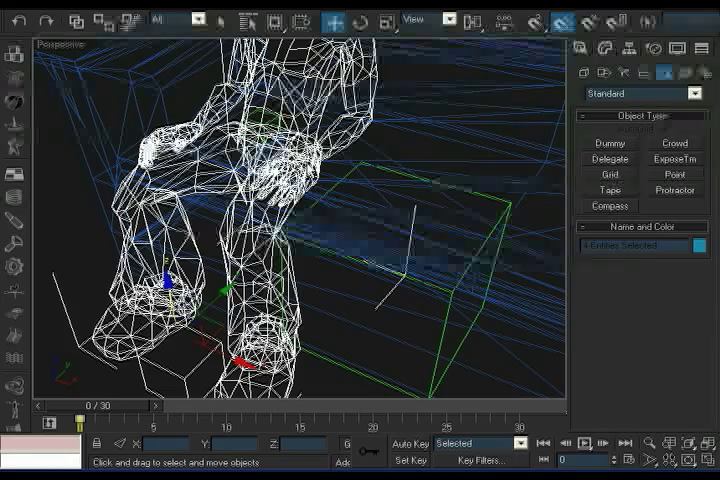
pyautogui.click(265, 115)
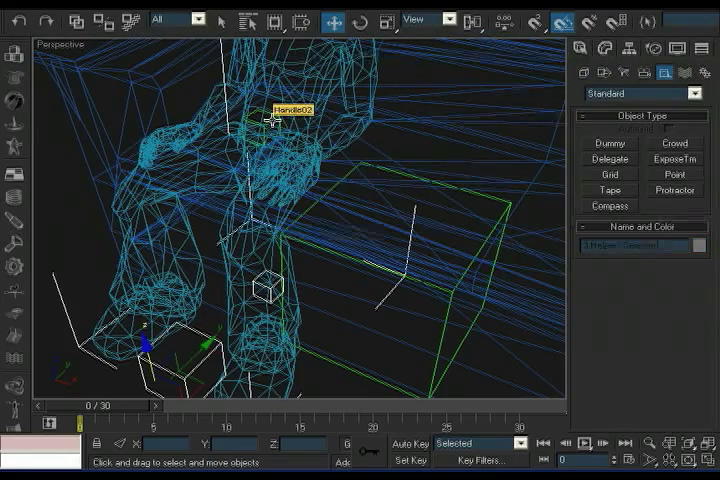
pyautogui.scroll(-5, 277, 127)
pyautogui.scroll(-3, 277, 127)
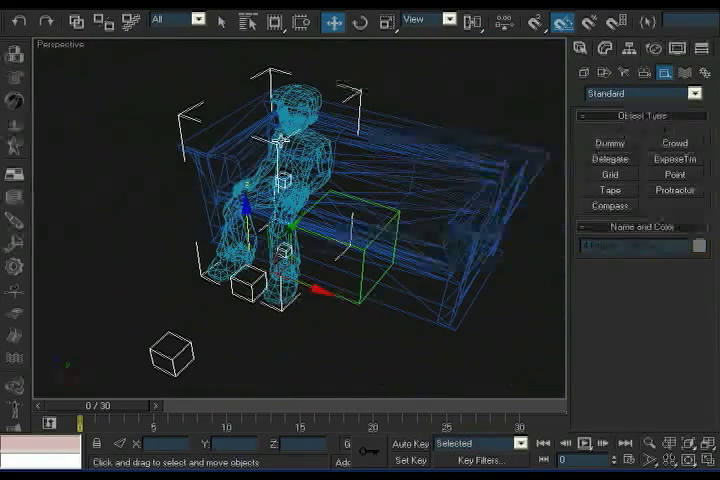
# Step: Region-select the figure with its helpers, removing the sofa and one box from the selection
pyautogui.moveTo(107, 70); pyautogui.dragTo(530, 390)
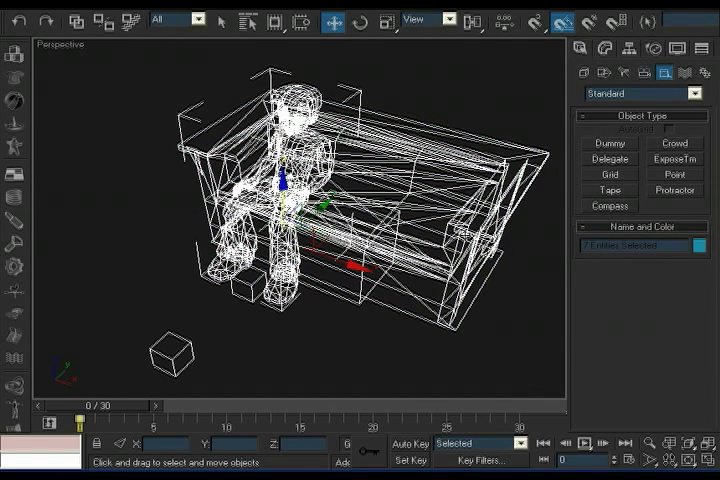
pyautogui.rightClick(466, 235)
pyautogui.keyDown('alt'); pyautogui.click(441, 154); pyautogui.keyUp('alt')
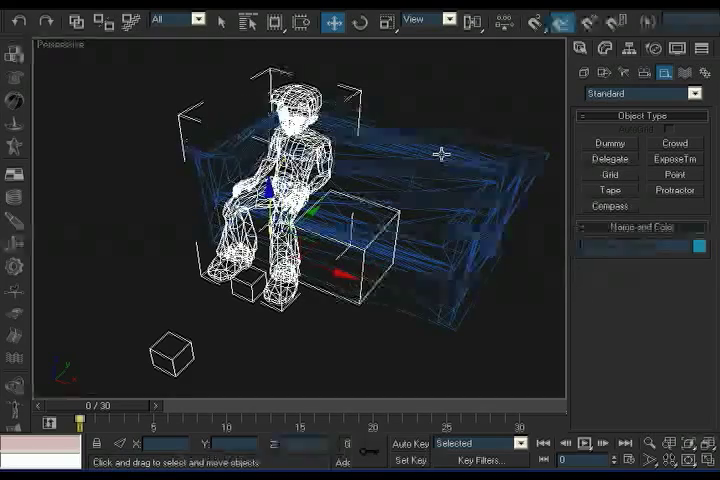
pyautogui.keyDown('alt'); pyautogui.moveTo(441, 154); pyautogui.dragTo(396, 287, button='middle'); pyautogui.keyUp('alt')
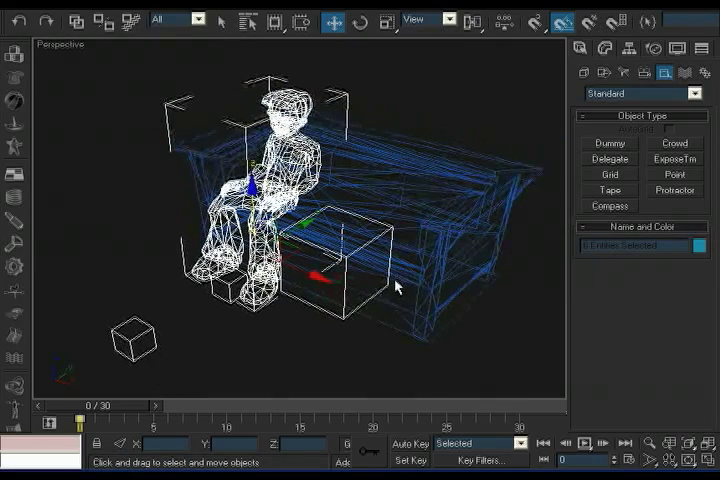
pyautogui.keyDown('alt'); pyautogui.click(341, 317); pyautogui.keyUp('alt')
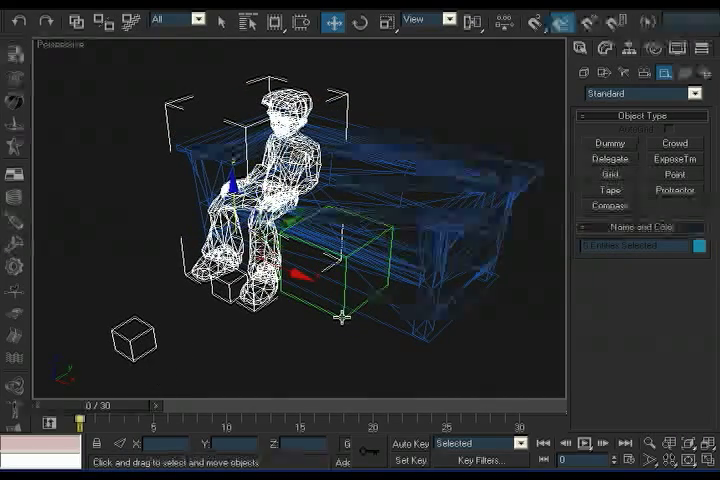
pyautogui.moveTo(302, 299)
pyautogui.keyDown('alt'); pyautogui.mouseDown(button='middle')
pyautogui.moveTo(323, 315)
pyautogui.moveTo(373, 313)
pyautogui.mouseUp(button='middle'); pyautogui.keyUp('alt')
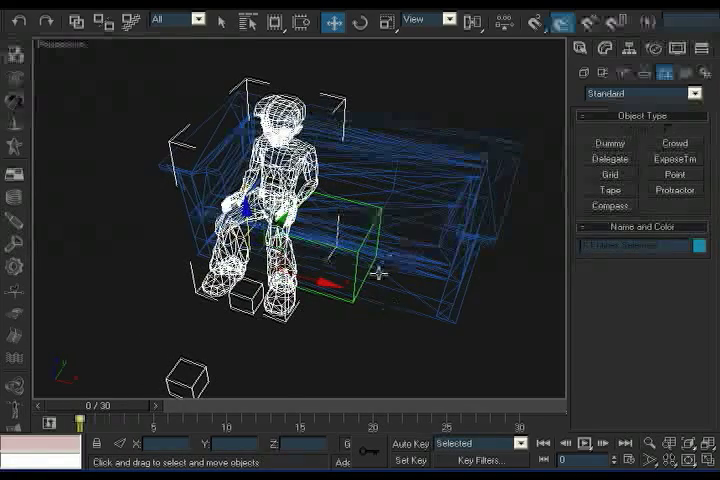
pyautogui.moveTo(379, 273)
pyautogui.keyDown('alt'); pyautogui.mouseDown(button='middle')
pyautogui.moveTo(342, 238)
pyautogui.moveTo(313, 265)
pyautogui.moveTo(312, 241)
pyautogui.mouseUp(button='middle'); pyautogui.keyUp('alt')
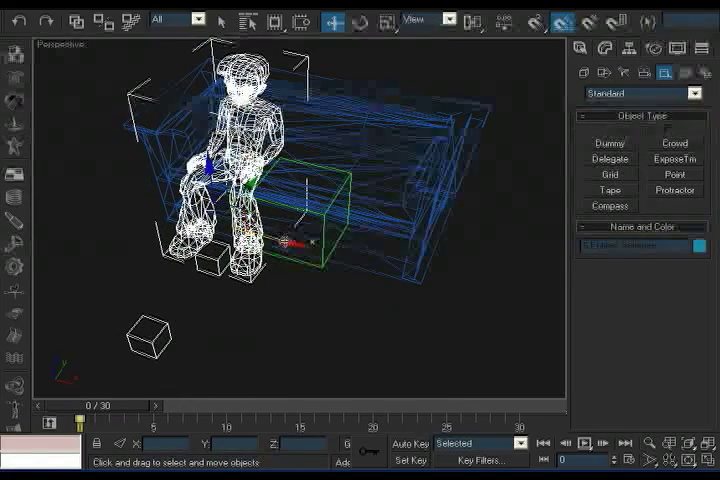
# Step: Shift-move a copy of the figure and helpers to the right and return to smooth shading
pyautogui.moveTo(285, 242)
pyautogui.keyDown('shift'); pyautogui.mouseDown()
pyautogui.moveTo(392, 263)
pyautogui.moveTo(414, 280)
pyautogui.mouseUp(); pyautogui.keyUp('shift')
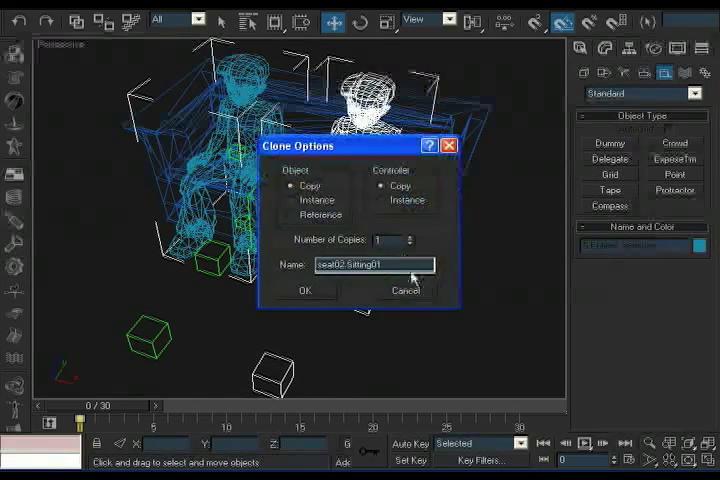
pyautogui.click(321, 296)
pyautogui.keyDown('alt'); pyautogui.moveTo(450, 334); pyautogui.dragTo(414, 310, button='middle'); pyautogui.keyUp('alt')
pyautogui.press('F3')
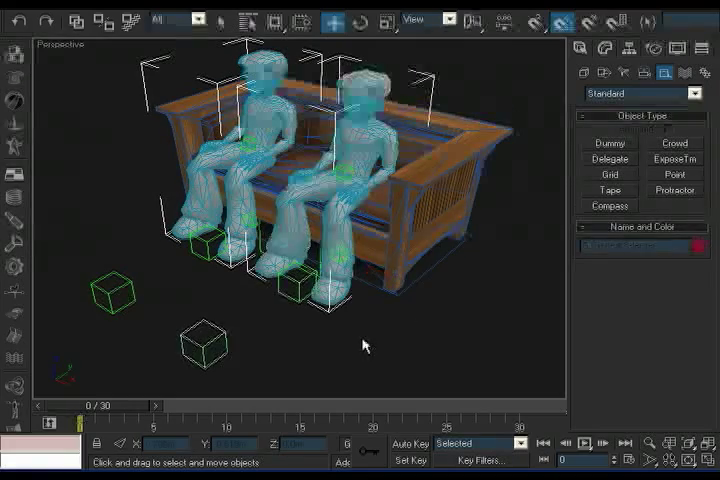
# Step: Rename the copied Pitcher helper cube to Pitcher01.Standing
pyautogui.moveTo(333, 312)
pyautogui.keyDown('alt'); pyautogui.mouseDown(button='middle')
pyautogui.moveTo(281, 268)
pyautogui.moveTo(250, 210)
pyautogui.mouseUp(button='middle'); pyautogui.keyUp('alt')
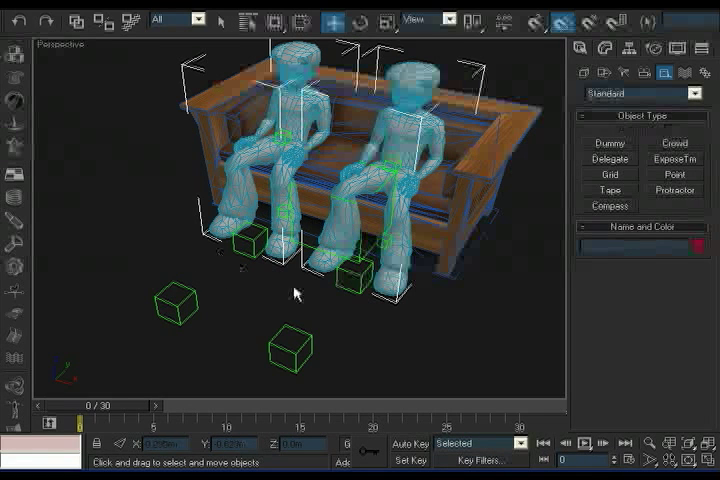
pyautogui.keyDown('alt'); pyautogui.moveTo(294, 292); pyautogui.dragTo(291, 295, button='middle'); pyautogui.keyUp('alt')
pyautogui.click(193, 299)
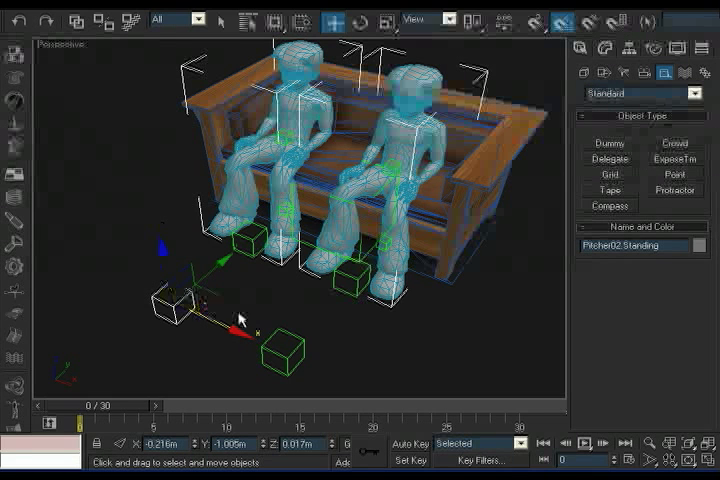
pyautogui.click(294, 336)
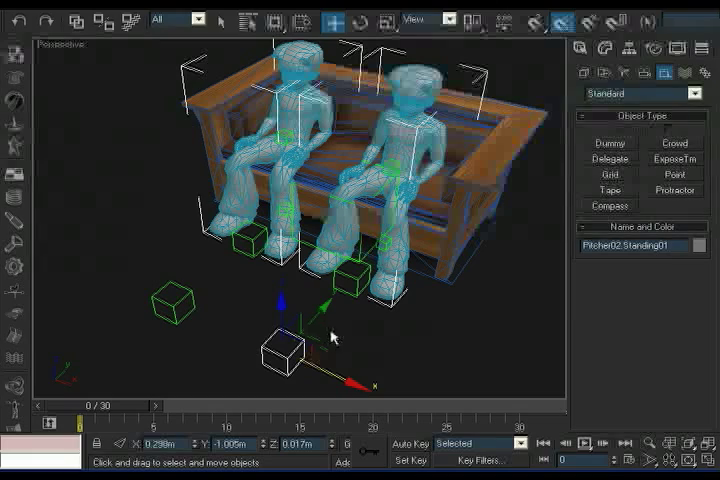
pyautogui.moveTo(336, 347); pyautogui.dragTo(334, 345, button='middle')
pyautogui.moveTo(382, 339); pyautogui.dragTo(371, 327, button='middle')
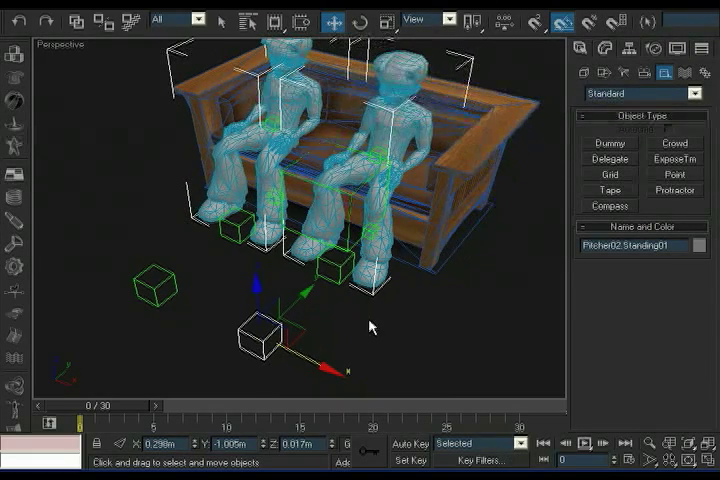
pyautogui.click(171, 274)
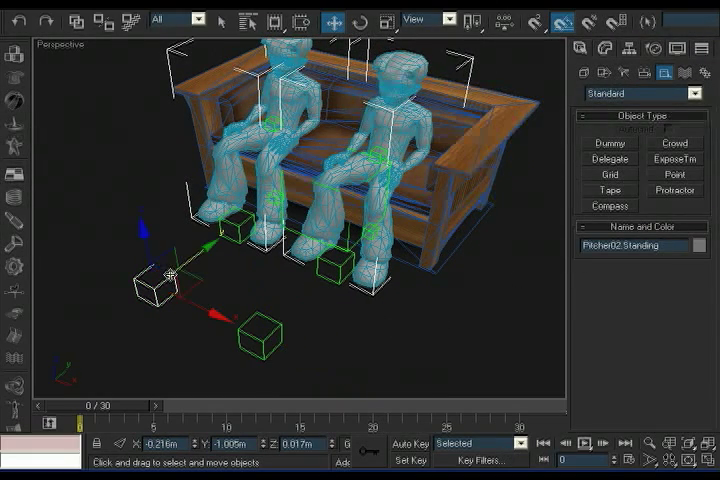
pyautogui.click(277, 323)
pyautogui.click(622, 245)
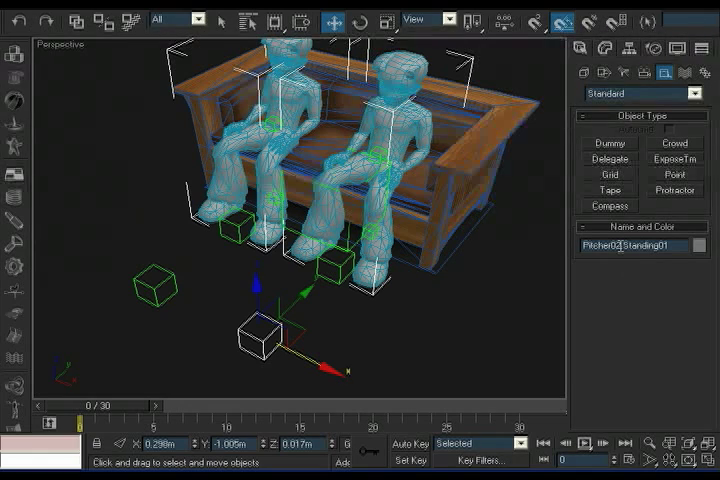
pyautogui.press('BackSpace')
pyautogui.write('1')
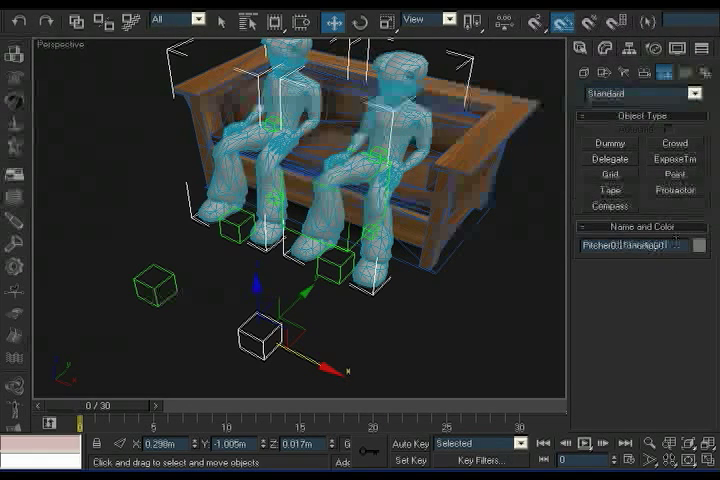
pyautogui.click(683, 246)
pyautogui.press('BackSpace')
pyautogui.press('BackSpace')
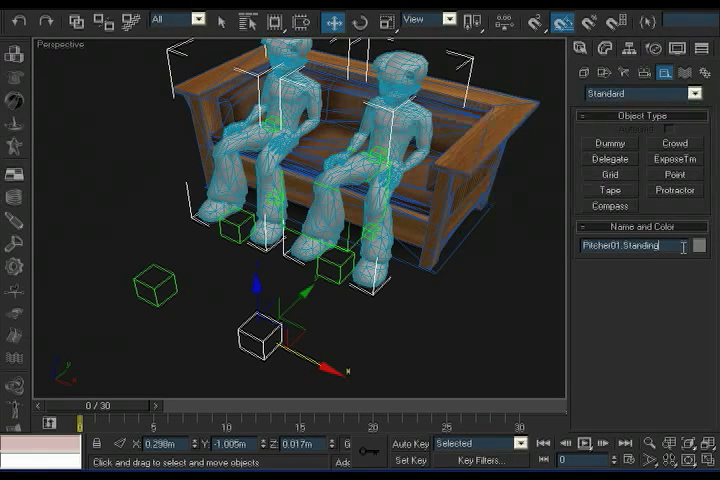
# Step: Rename the copied Catcher helper cube to Catcher01.Standing
pyautogui.click(337, 262)
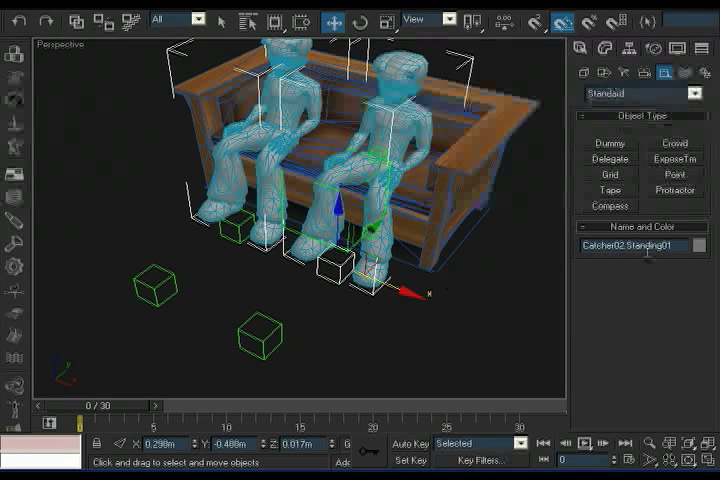
pyautogui.click(624, 246)
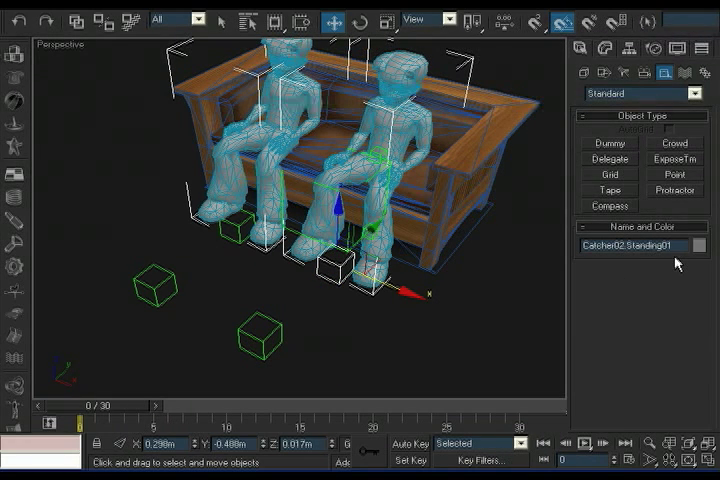
pyautogui.press('BackSpace')
pyautogui.write('1')
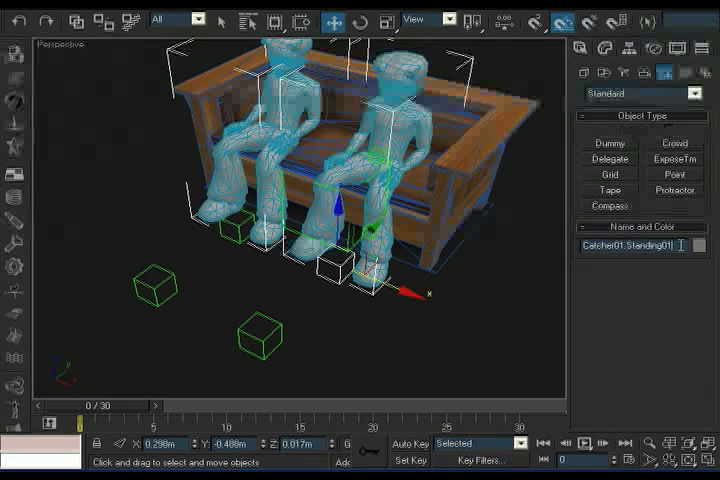
pyautogui.press('BackSpace')
pyautogui.press('BackSpace')
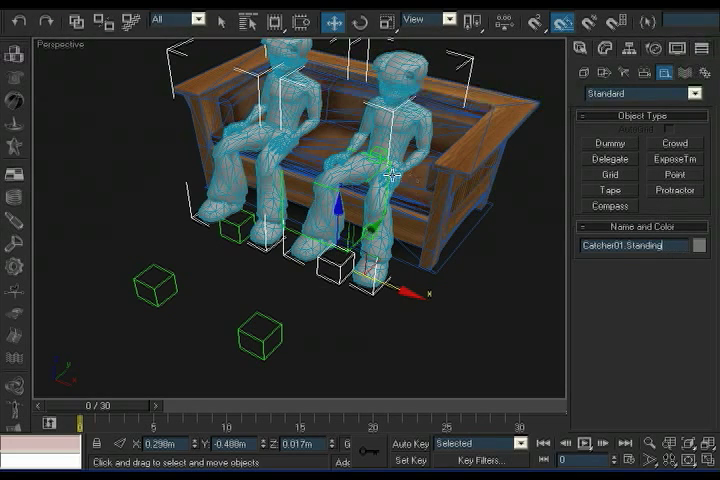
# Step: Rename the copied figure's seat helper box to seat01.Sitting
pyautogui.click(379, 155)
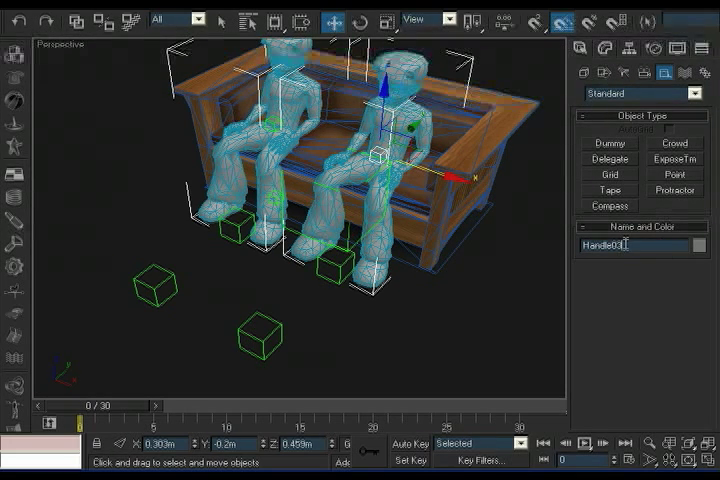
pyautogui.moveTo(387, 241); pyautogui.dragTo(397, 256, button='middle')
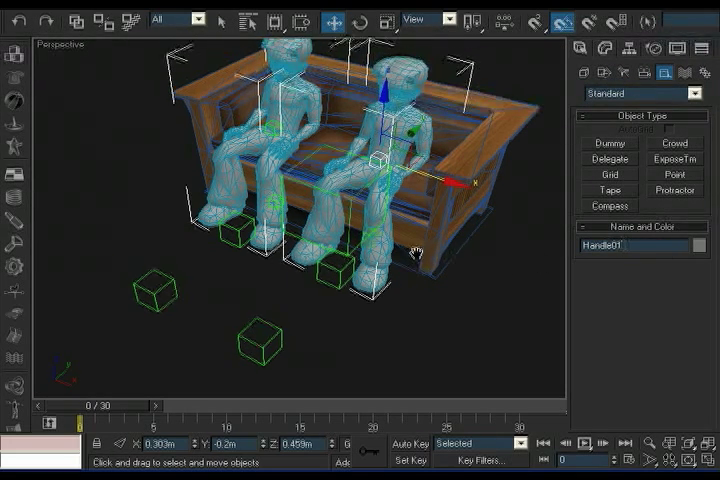
pyautogui.click(381, 246)
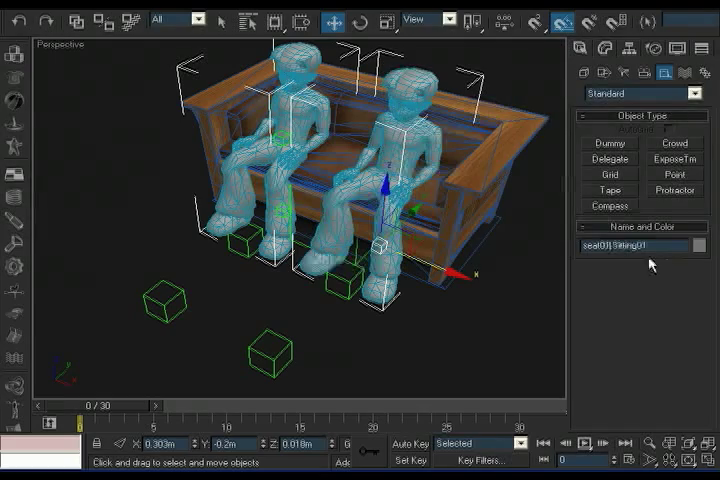
pyautogui.press('BackSpace')
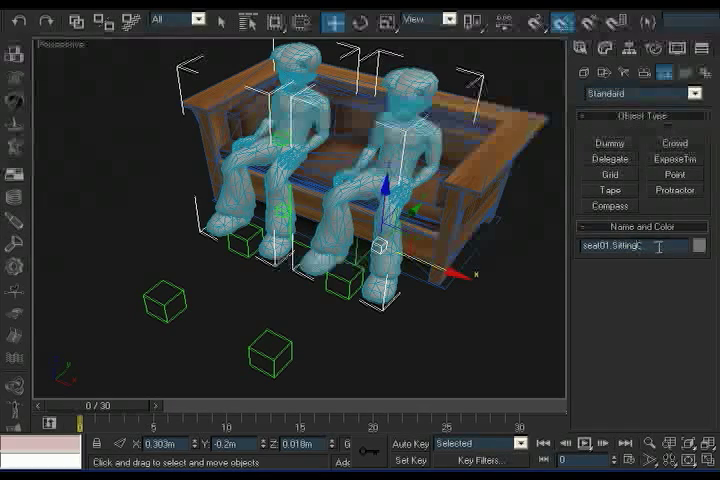
pyautogui.press('BackSpace')
pyautogui.moveTo(436, 311)
pyautogui.keyDown('alt'); pyautogui.mouseDown(button='middle')
pyautogui.moveTo(426, 273)
pyautogui.moveTo(431, 292)
pyautogui.moveTo(415, 281)
pyautogui.moveTo(407, 293)
pyautogui.mouseUp(button='middle'); pyautogui.keyUp('alt')
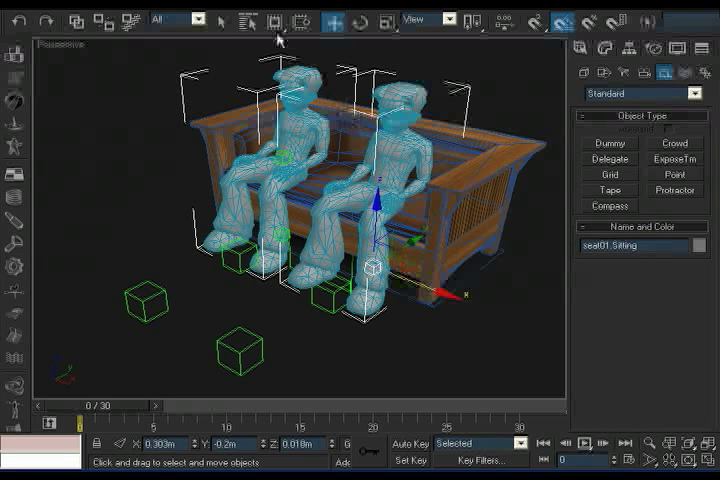
pyautogui.click(246, 26)
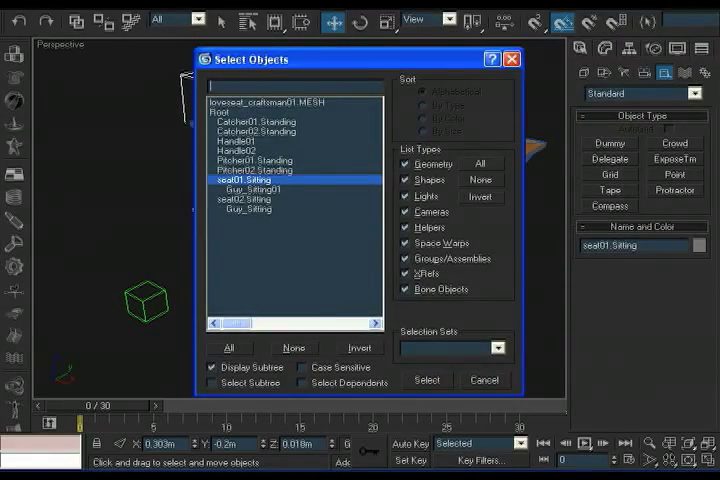
pyautogui.click(430, 382)
pyautogui.moveTo(397, 319)
pyautogui.keyDown('alt'); pyautogui.mouseDown(button='middle')
pyautogui.moveTo(469, 317)
pyautogui.moveTo(482, 326)
pyautogui.moveTo(426, 325)
pyautogui.moveTo(419, 313)
pyautogui.moveTo(447, 325)
pyautogui.moveTo(408, 317)
pyautogui.mouseUp(button='middle'); pyautogui.keyUp('alt')
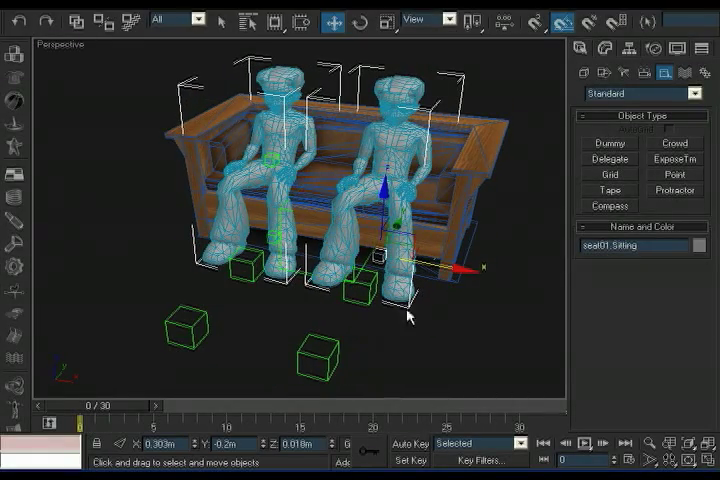
# Step: Select the Root node and start File > Export
pyautogui.moveTo(365, 305)
pyautogui.keyDown('alt'); pyautogui.mouseDown(button='middle')
pyautogui.moveTo(394, 305)
pyautogui.moveTo(400, 318)
pyautogui.mouseUp(button='middle'); pyautogui.keyUp('alt')
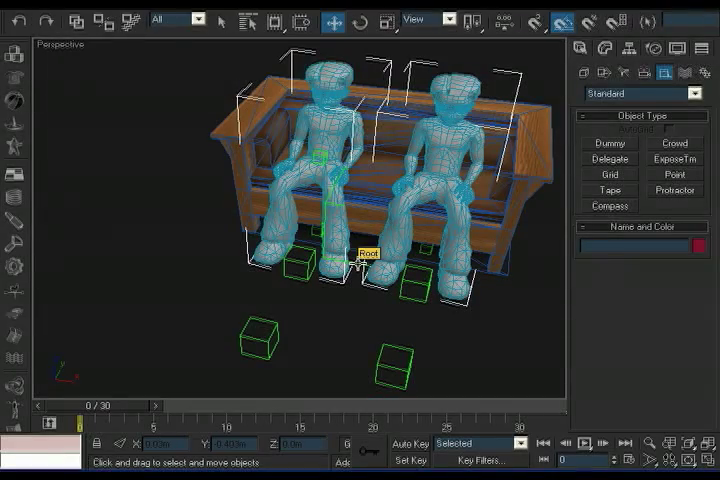
pyautogui.click(357, 263)
pyautogui.keyDown('alt'); pyautogui.moveTo(440, 320); pyautogui.dragTo(130, 50, button='middle'); pyautogui.keyUp('alt')
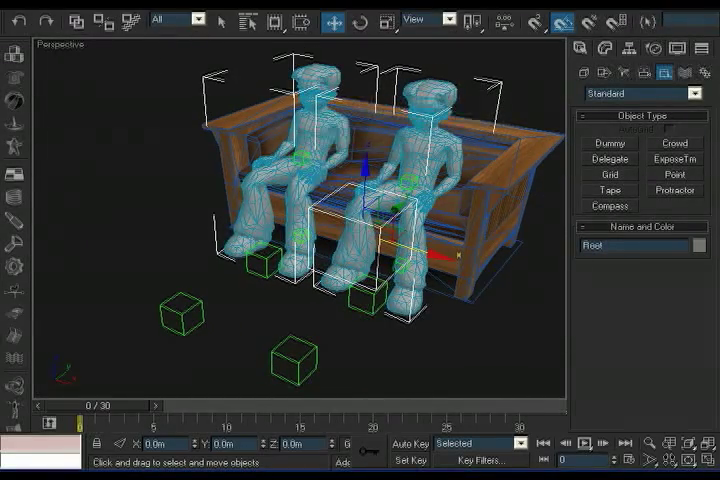
pyautogui.hotkey('alt', 'f')
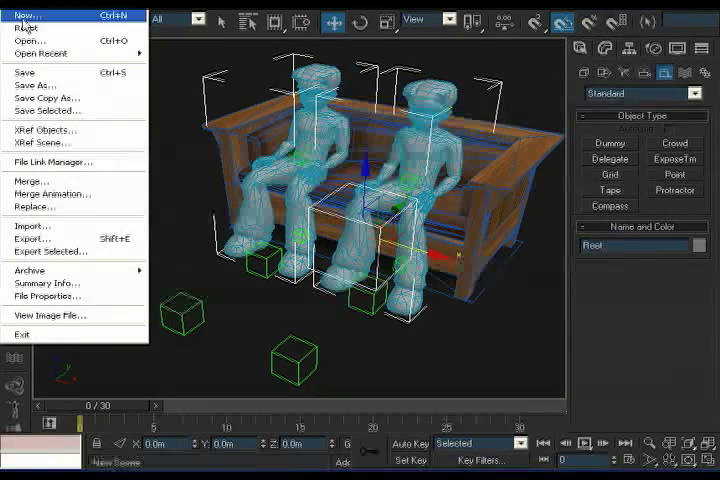
pyautogui.click(45, 239)
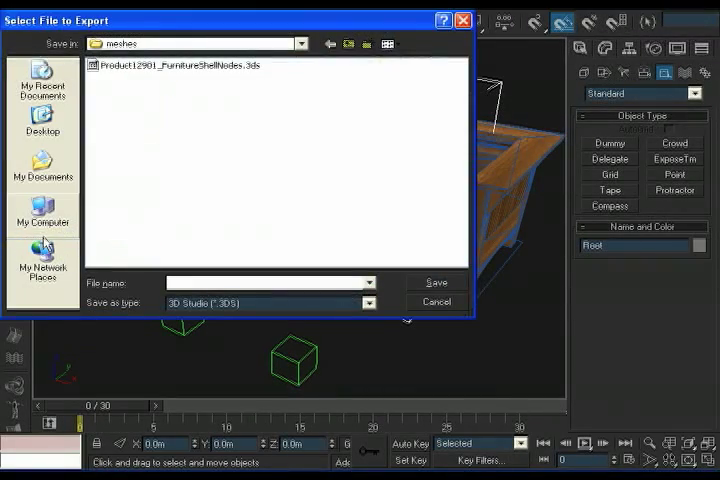
# Step: Save a Cal3D Skeleton File named Sofa.xsf to the Desktop
pyautogui.click(302, 45)
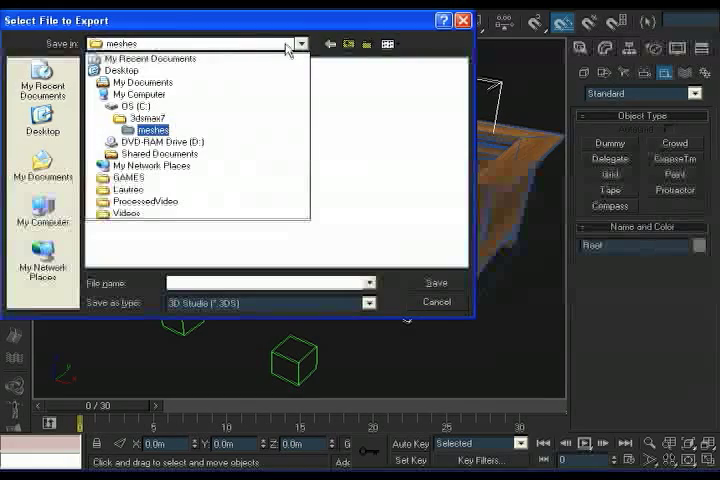
pyautogui.click(170, 72)
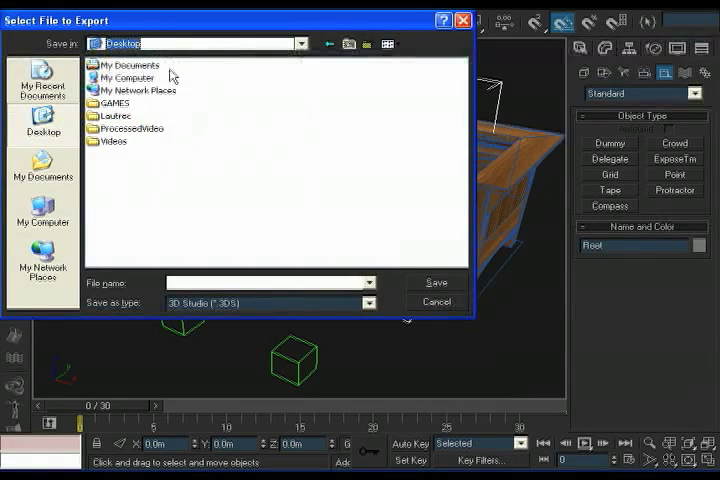
pyautogui.click(369, 303)
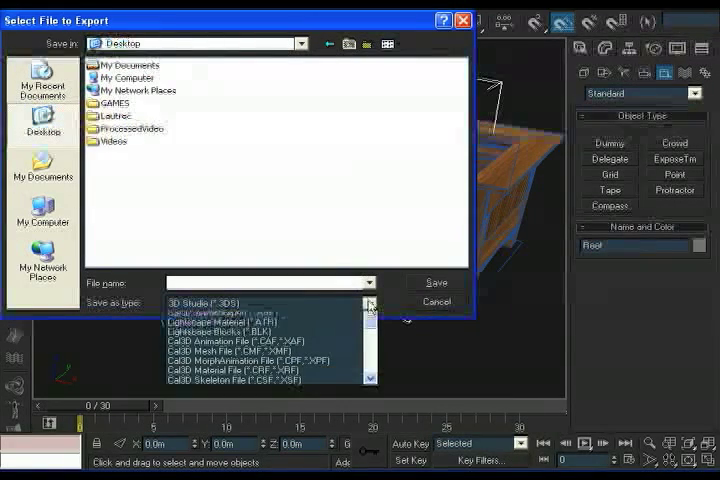
pyautogui.moveTo(370, 340); pyautogui.dragTo(366, 406)
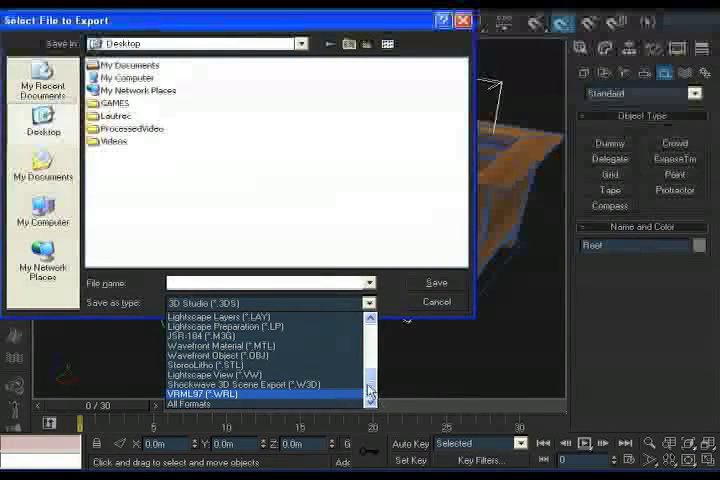
pyautogui.moveTo(370, 392); pyautogui.dragTo(368, 360)
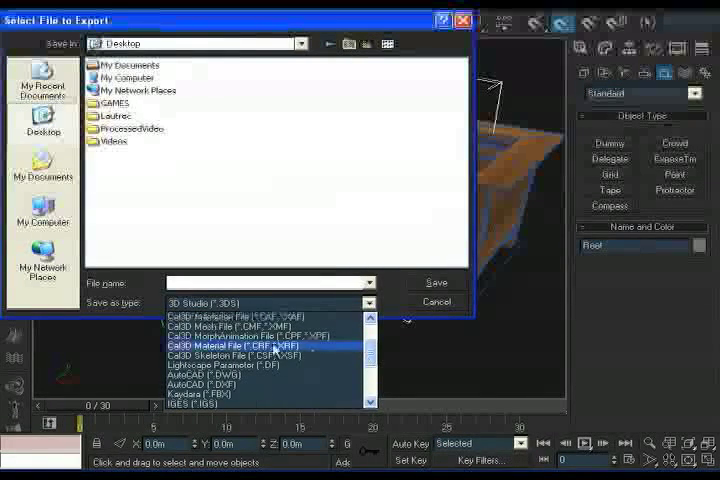
pyautogui.click(213, 356)
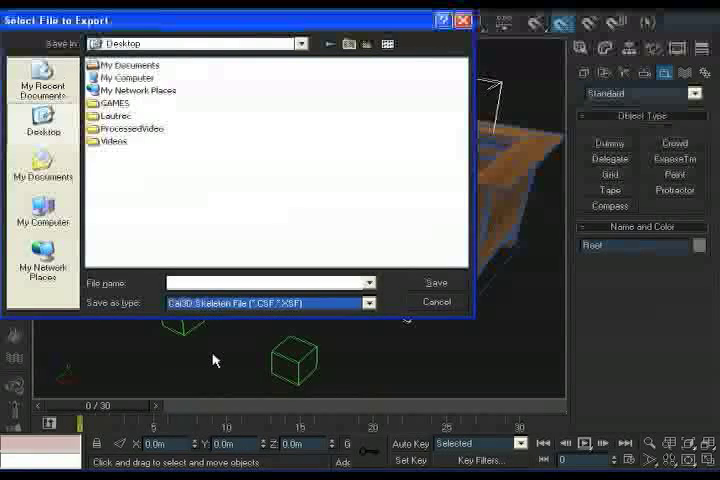
pyautogui.click(235, 282)
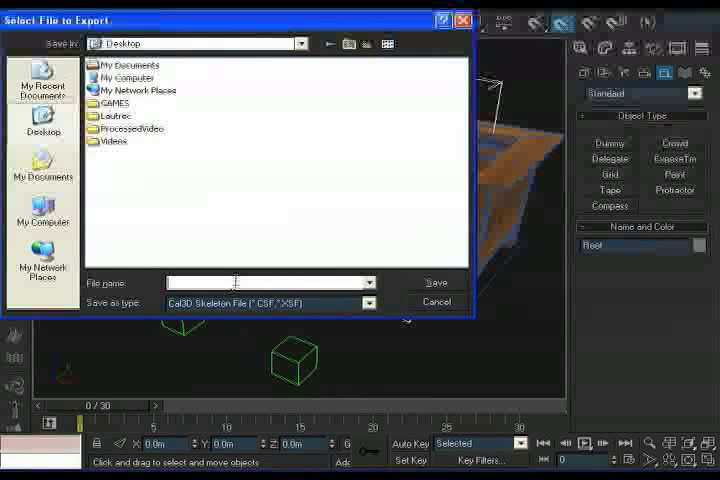
pyautogui.write('So')
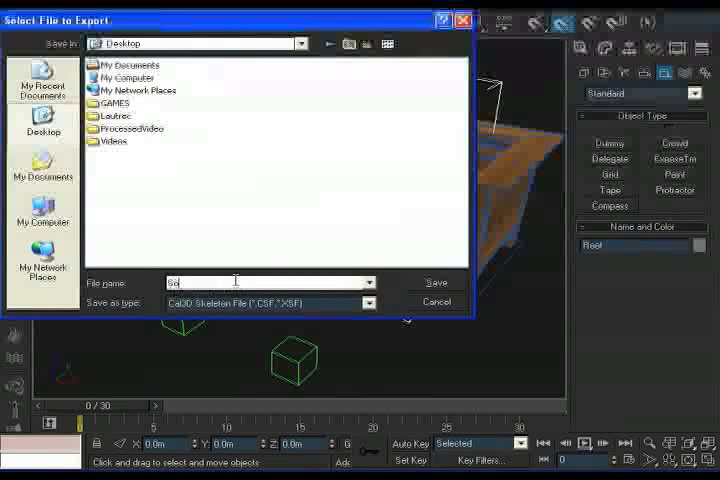
pyautogui.write(' i')
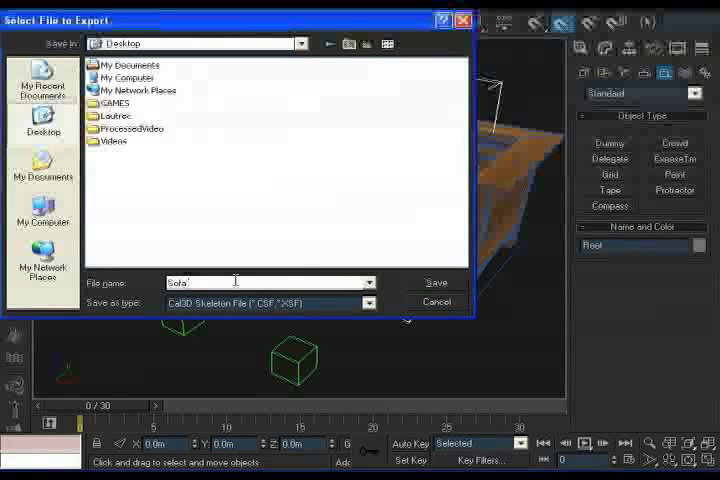
pyautogui.write('f')
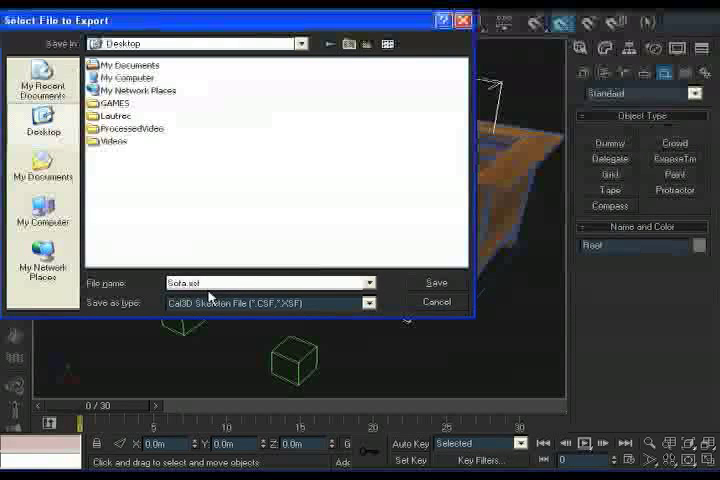
pyautogui.click(438, 287)
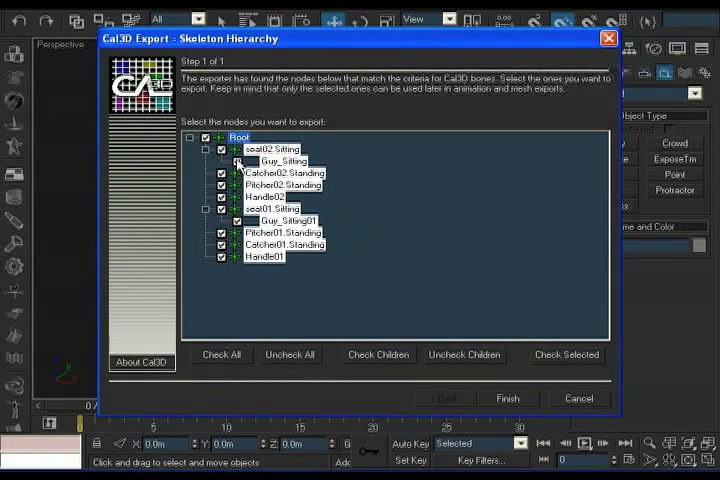
# Step: Exclude the Guy_Sitting figures from the skeleton and finish the export
pyautogui.click(238, 162)
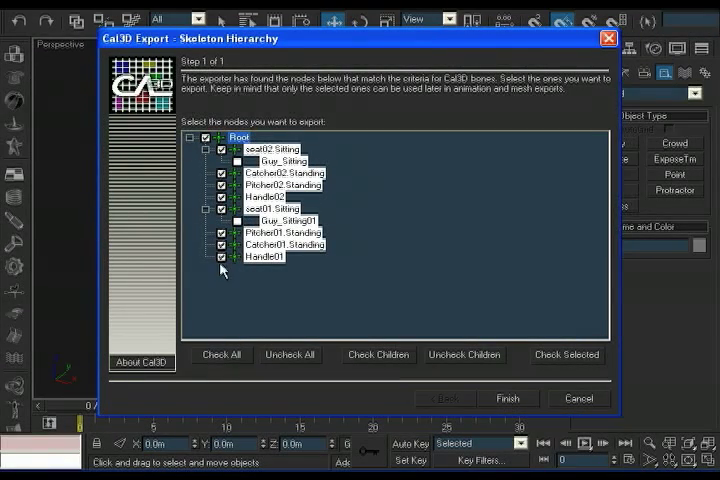
pyautogui.click(508, 400)
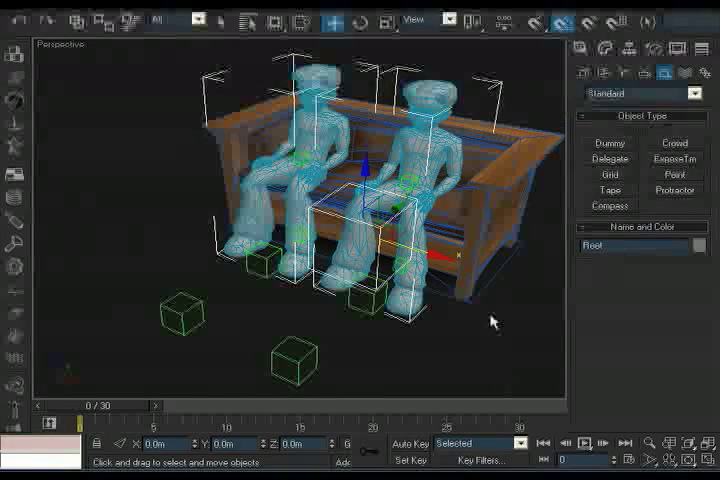
# Step: Select the loveseat mesh and add a Skin modifier in the Modify panel
pyautogui.keyDown('alt'); pyautogui.moveTo(505, 313); pyautogui.dragTo(462, 318, button='middle'); pyautogui.keyUp('alt')
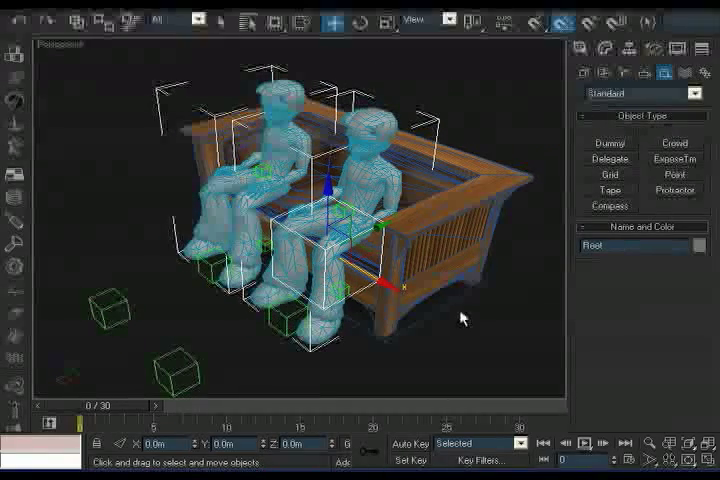
pyautogui.click(450, 206)
pyautogui.moveTo(450, 206)
pyautogui.keyDown('alt'); pyautogui.mouseDown(button='middle')
pyautogui.moveTo(444, 283)
pyautogui.moveTo(424, 299)
pyautogui.moveTo(442, 304)
pyautogui.moveTo(440, 297)
pyautogui.mouseUp(button='middle'); pyautogui.keyUp('alt')
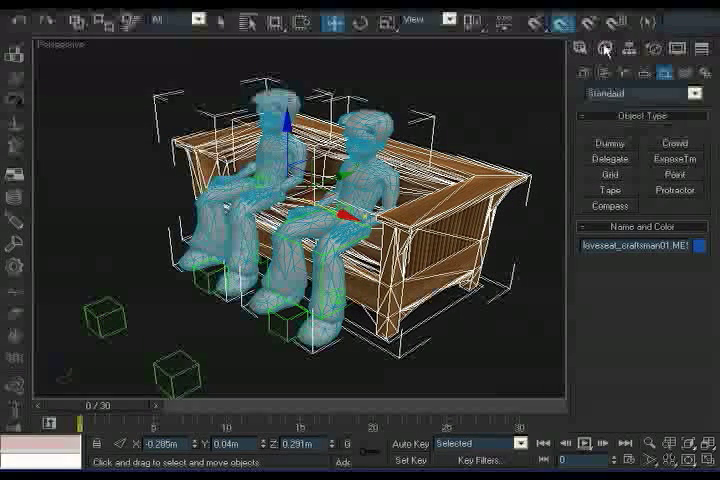
pyautogui.click(605, 49)
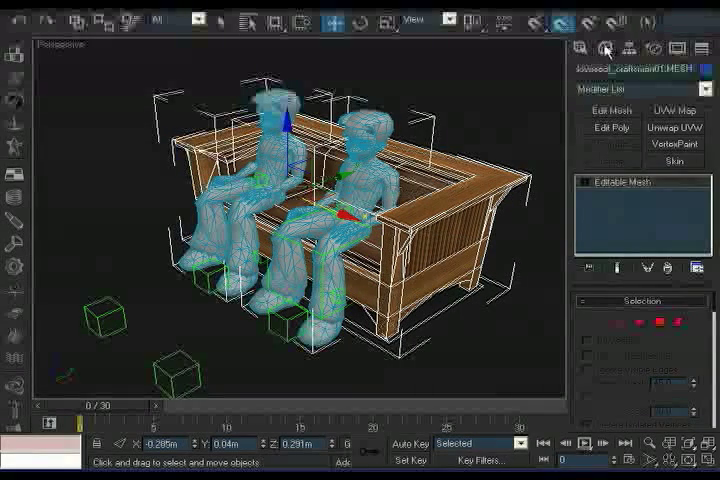
pyautogui.click(670, 162)
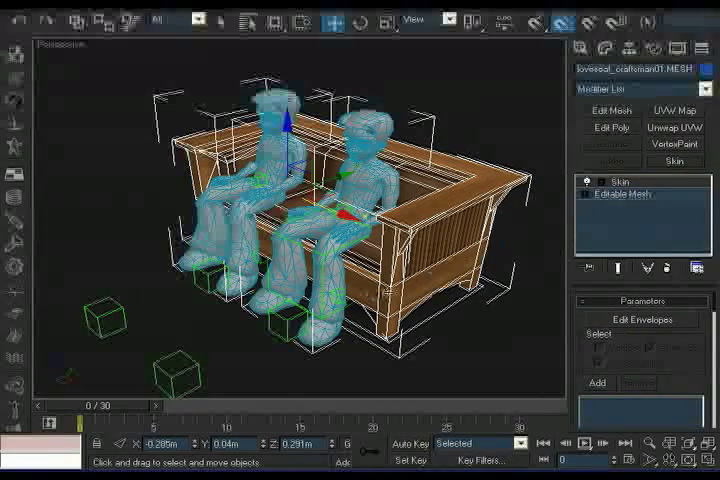
# Step: Add Root as the Skin's only bone and enter envelope editing
pyautogui.moveTo(441, 263); pyautogui.dragTo(432, 232, button='middle')
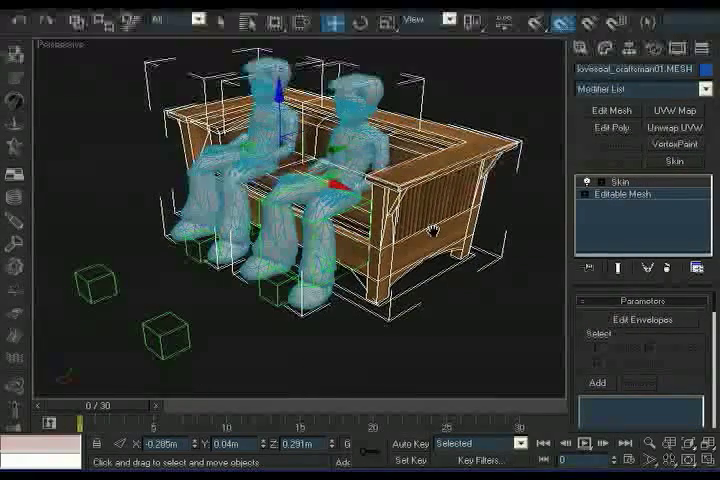
pyautogui.click(599, 385)
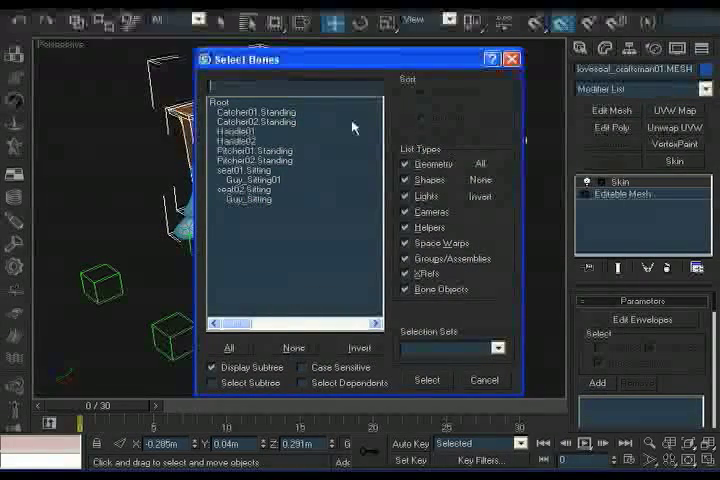
pyautogui.click(221, 105)
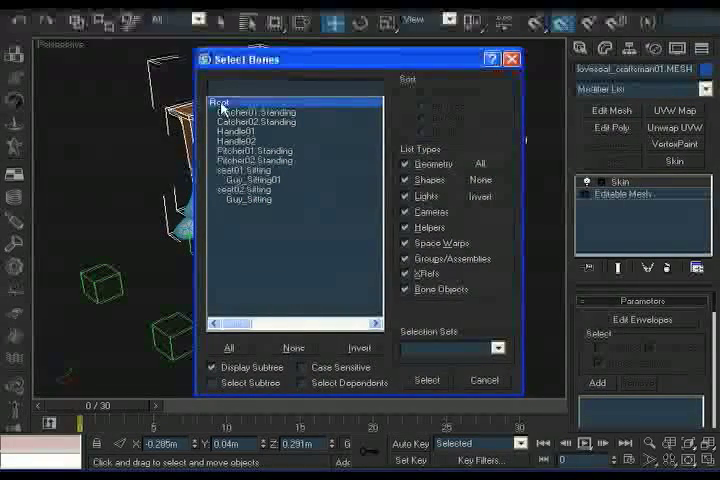
pyautogui.click(428, 381)
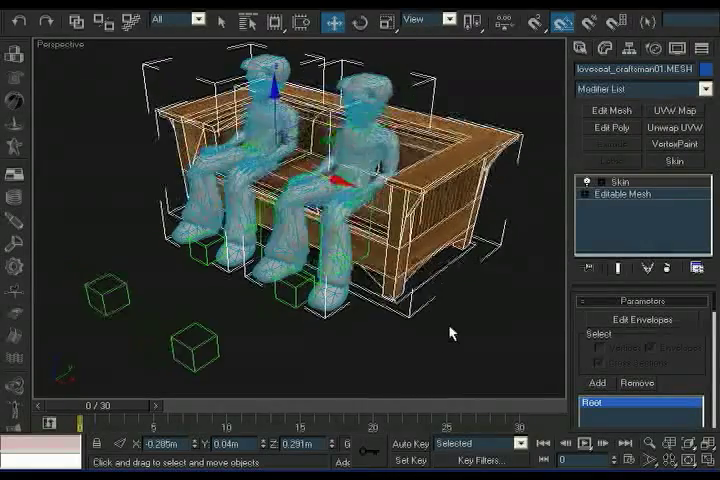
pyautogui.click(621, 321)
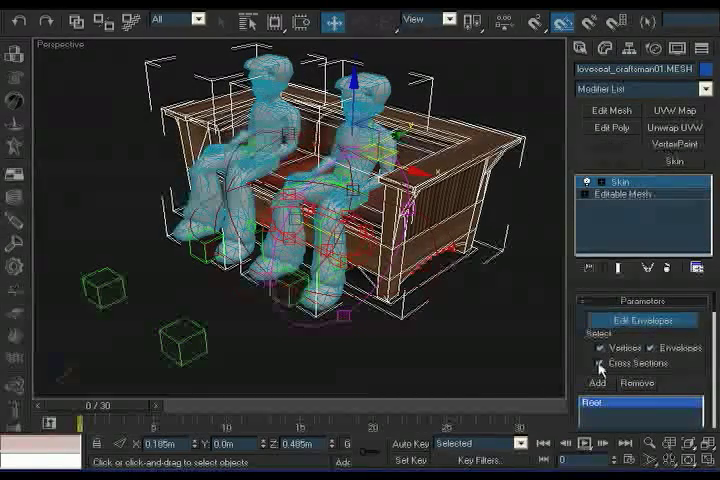
# Step: Hide the envelope display and box-select all of the loveseat's vertices
pyautogui.click(650, 347)
pyautogui.scroll(-1, 517, 305)
pyautogui.scroll(-1, 517, 305)
pyautogui.scroll(-1, 517, 305)
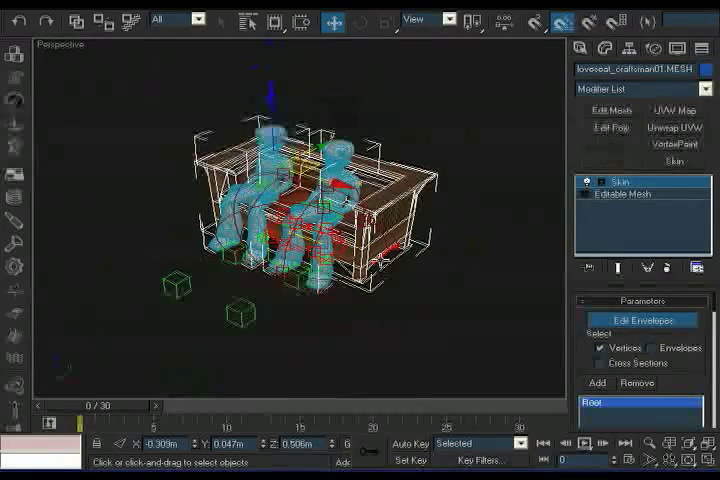
pyautogui.moveTo(114, 64); pyautogui.dragTo(475, 317)
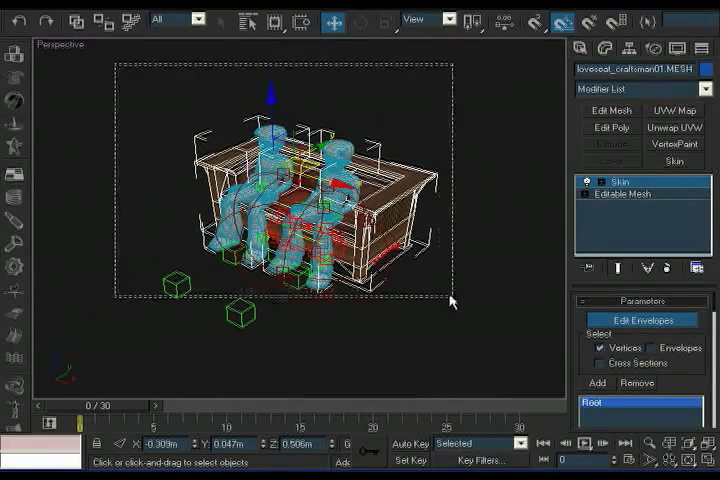
pyautogui.moveTo(497, 333); pyautogui.dragTo(543, 370)
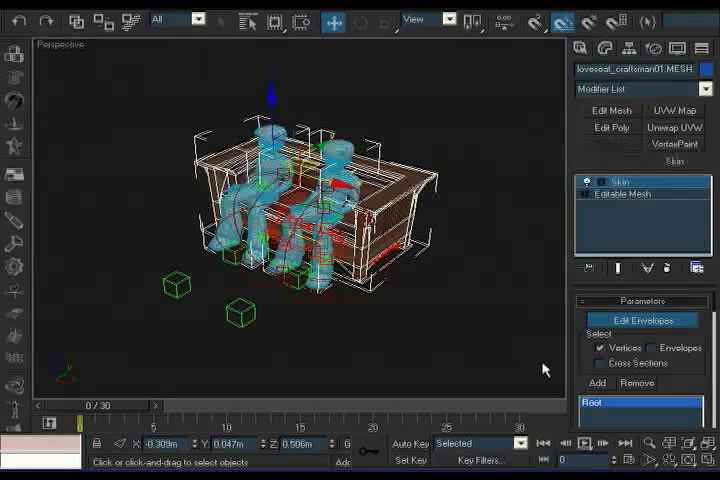
pyautogui.moveTo(547, 373)
pyautogui.keyDown('alt'); pyautogui.mouseDown(button='middle')
pyautogui.moveTo(463, 286)
pyautogui.moveTo(456, 313)
pyautogui.moveTo(480, 314)
pyautogui.mouseUp(button='middle'); pyautogui.keyUp('alt')
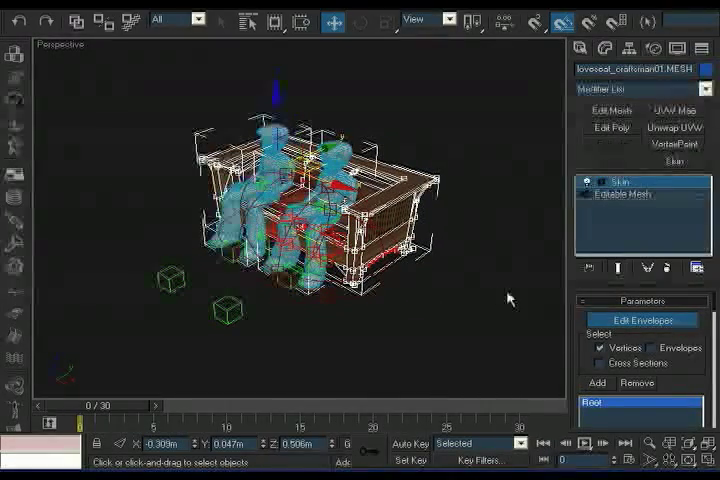
# Step: Weight the vertices rigidly with Abs. Effect 1.0 on Root and leave envelope editing
pyautogui.moveTo(696, 382); pyautogui.dragTo(686, 300)
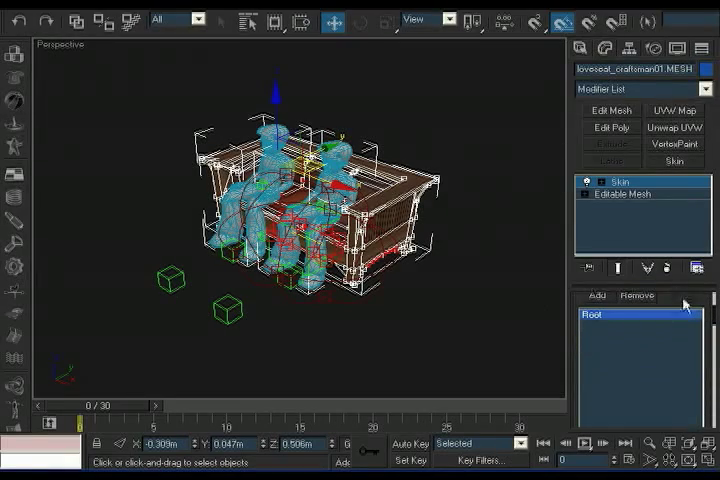
pyautogui.moveTo(707, 374); pyautogui.dragTo(702, 270)
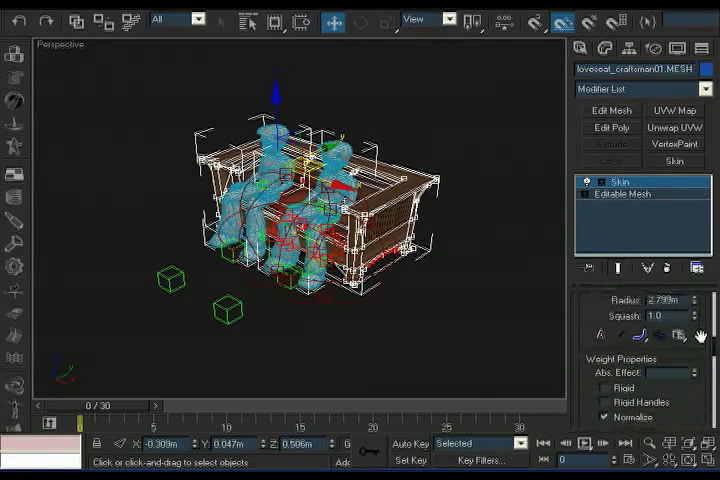
pyautogui.moveTo(699, 417); pyautogui.dragTo(700, 306)
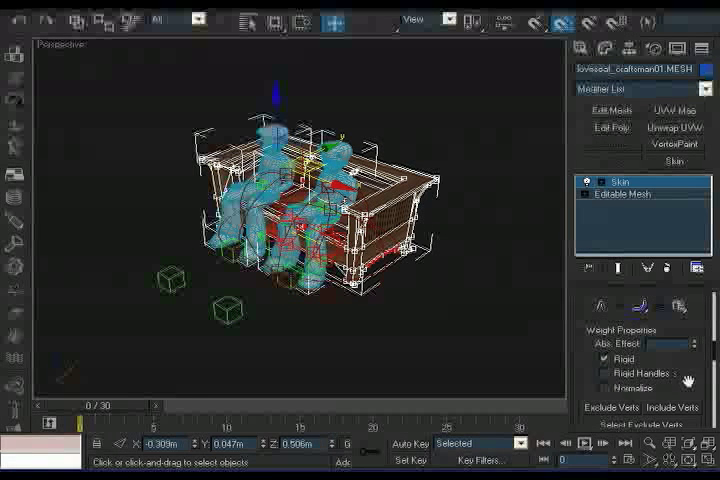
pyautogui.moveTo(693, 344); pyautogui.dragTo(692, 316)
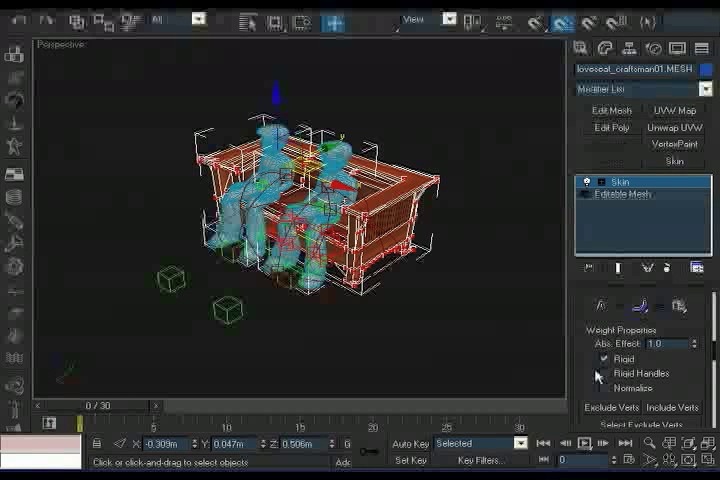
pyautogui.scroll(5, 705, 320)
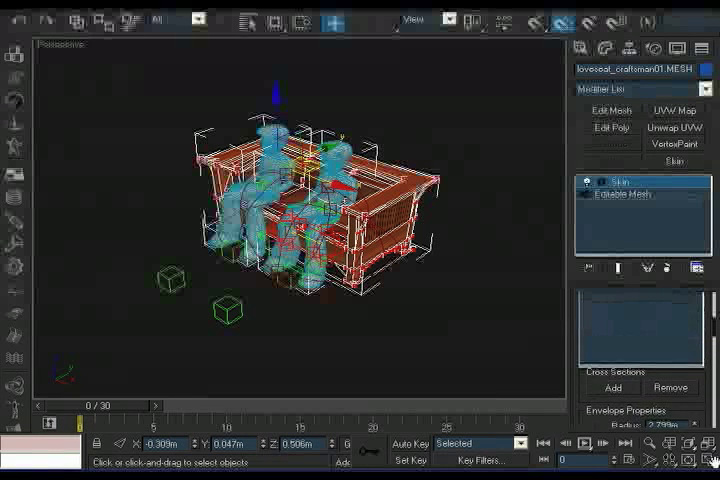
pyautogui.scroll(3, 705, 313)
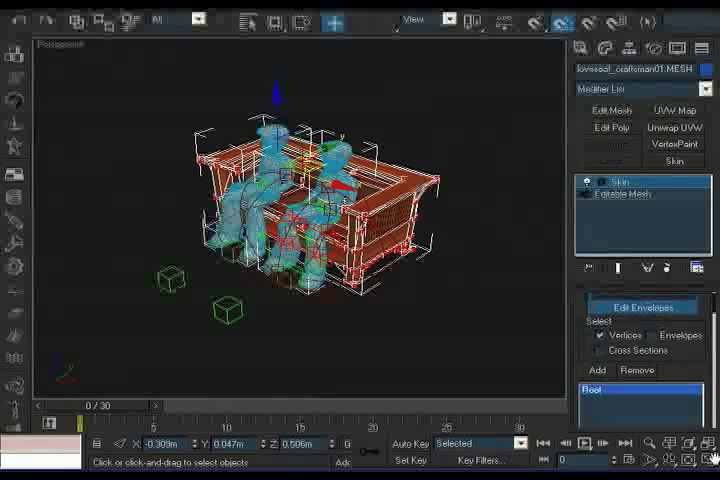
pyautogui.click(648, 322)
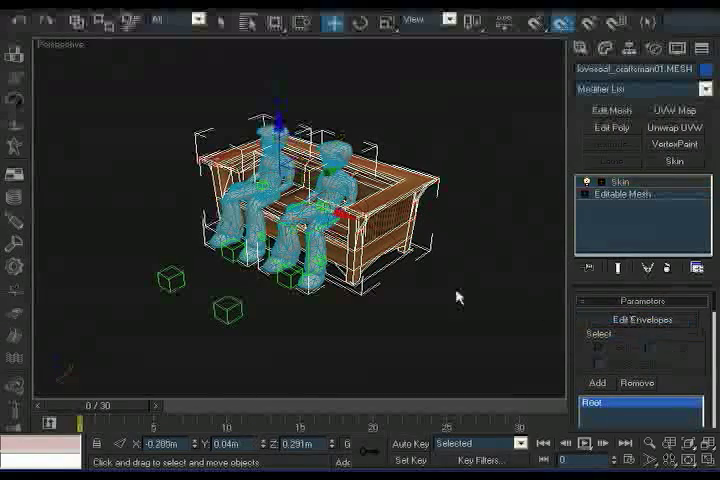
pyautogui.moveTo(458, 297)
pyautogui.keyDown('alt'); pyautogui.mouseDown(button='middle')
pyautogui.moveTo(421, 305)
pyautogui.moveTo(437, 275)
pyautogui.moveTo(411, 262)
pyautogui.moveTo(442, 299)
pyautogui.moveTo(431, 317)
pyautogui.moveTo(431, 274)
pyautogui.moveTo(455, 257)
pyautogui.moveTo(430, 280)
pyautogui.moveTo(425, 270)
pyautogui.mouseUp(button='middle'); pyautogui.keyUp('alt')
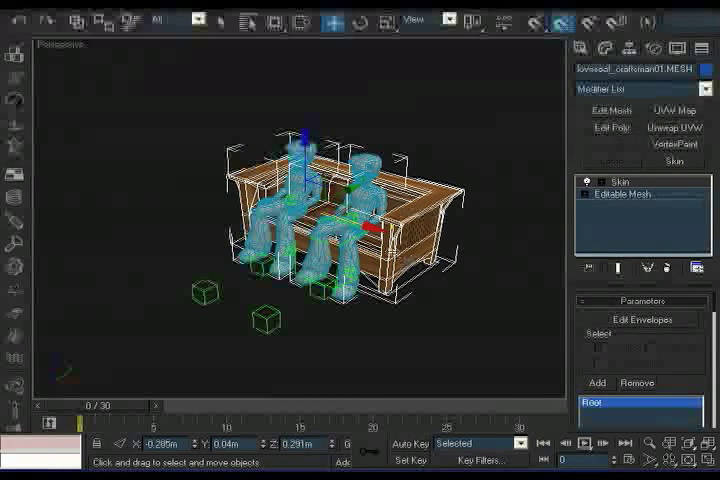
# Step: Export a Cal3D Mesh File named Sofa.xmf to the Desktop
pyautogui.click(20, 3)
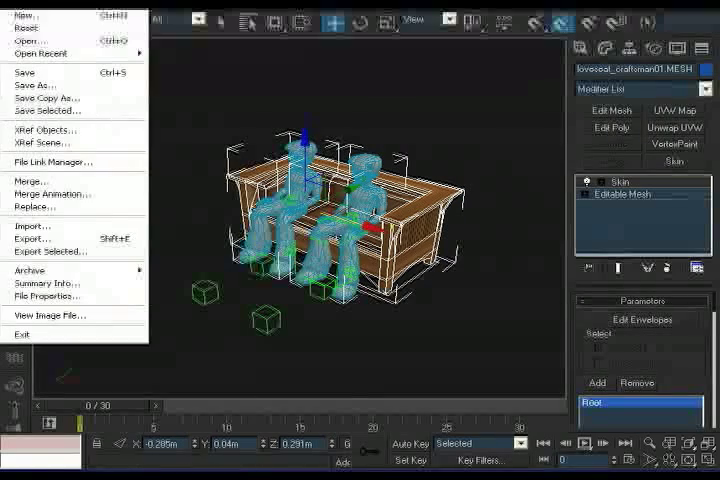
pyautogui.click(48, 239)
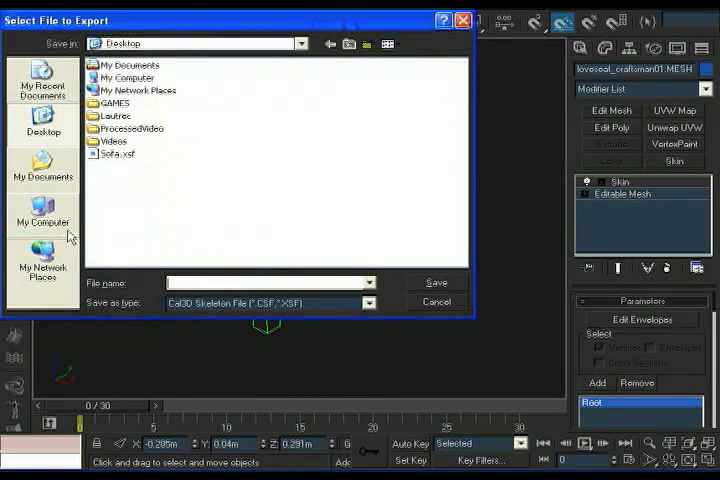
pyautogui.click(369, 304)
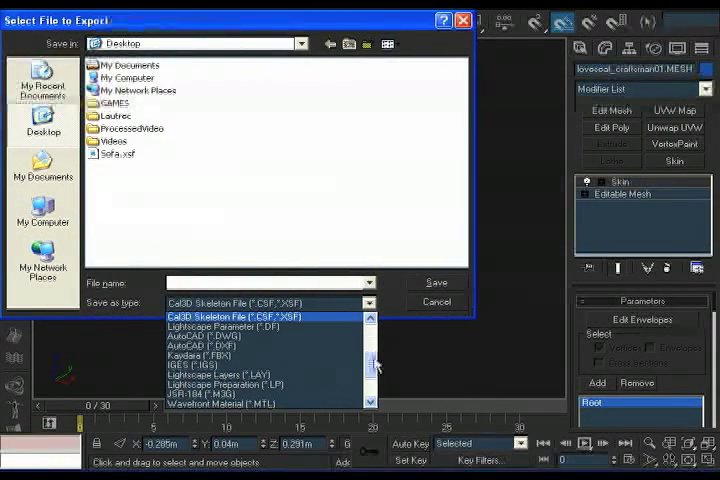
pyautogui.scroll(1, 370, 370)
pyautogui.scroll(1, 370, 360)
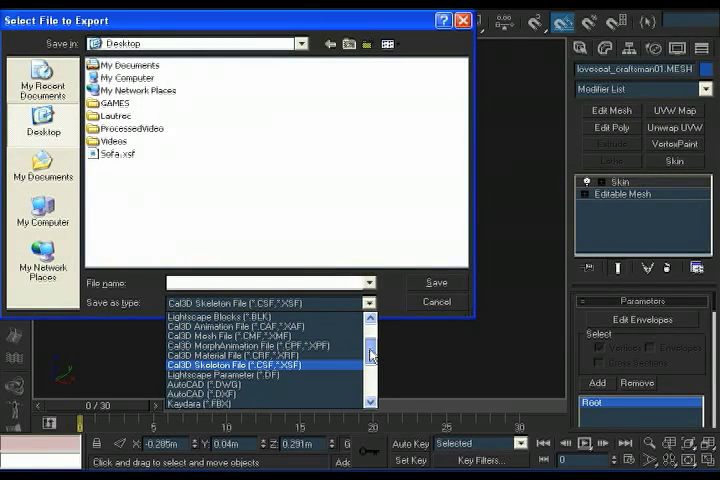
pyautogui.click(230, 336)
pyautogui.click(228, 284)
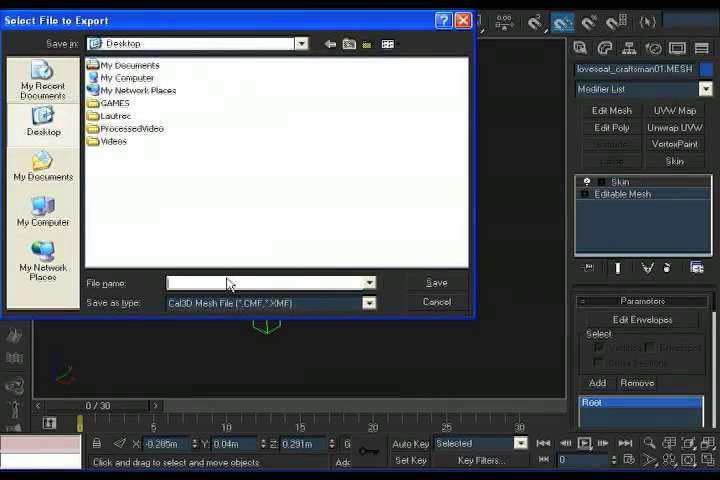
pyautogui.write('Sofa.')
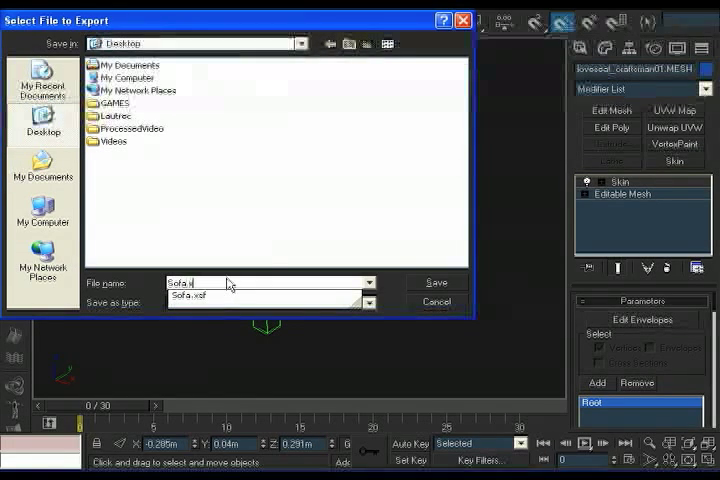
pyautogui.write('xmf')
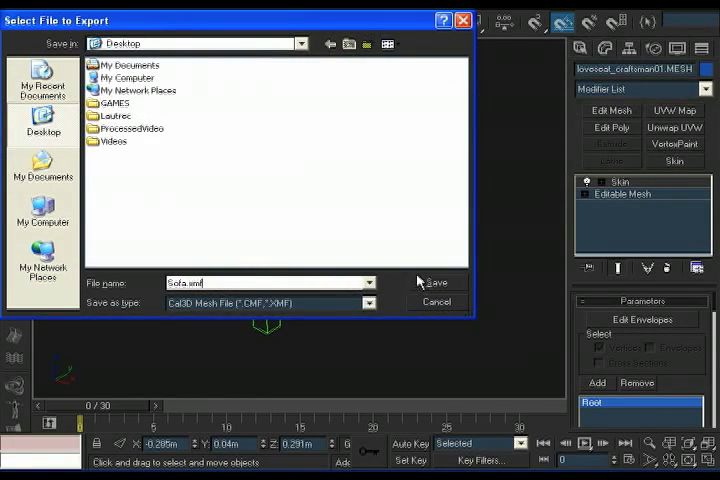
pyautogui.click(425, 283)
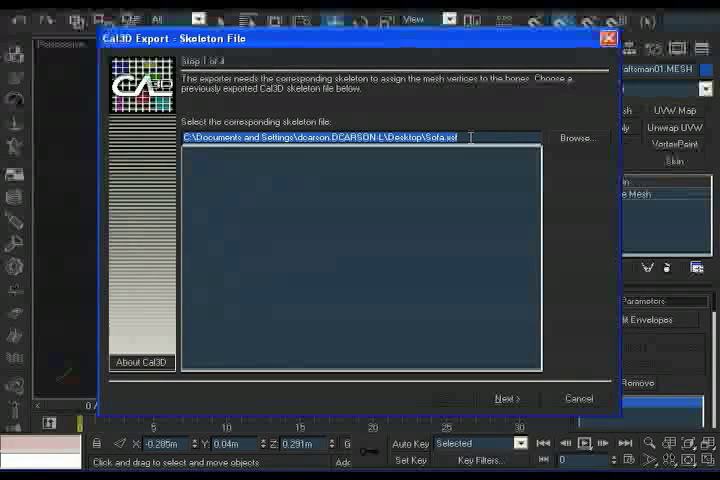
# Step: Keep the Sofa.xsf skeleton link and click through Bone Assignment and Level of Detail to Finish
pyautogui.click(507, 399)
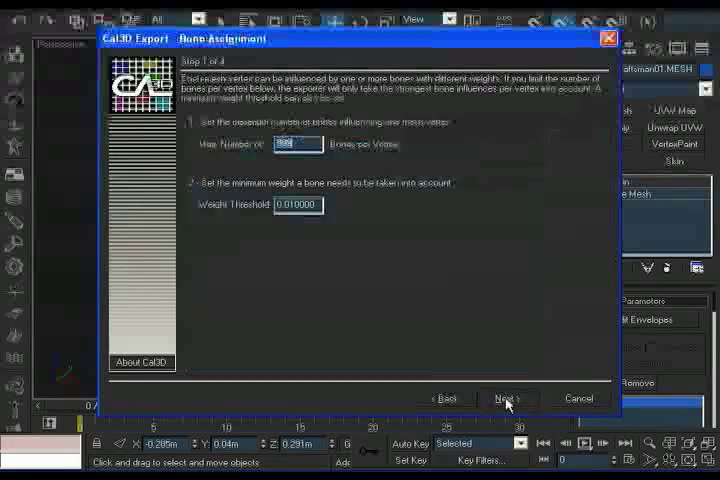
pyautogui.click(507, 399)
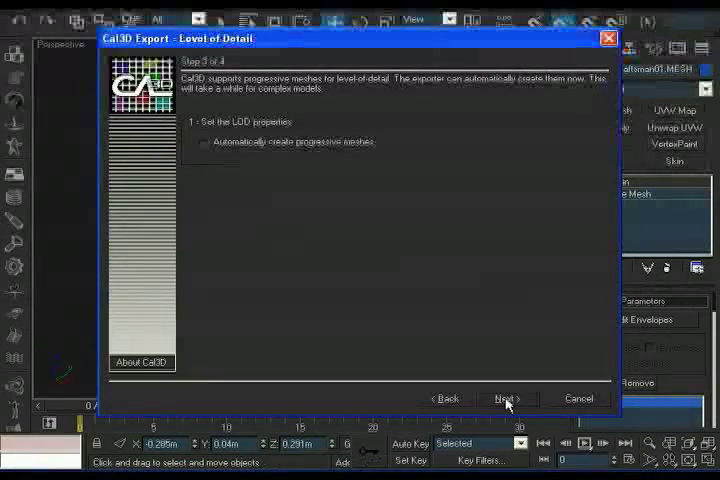
pyautogui.click(507, 399)
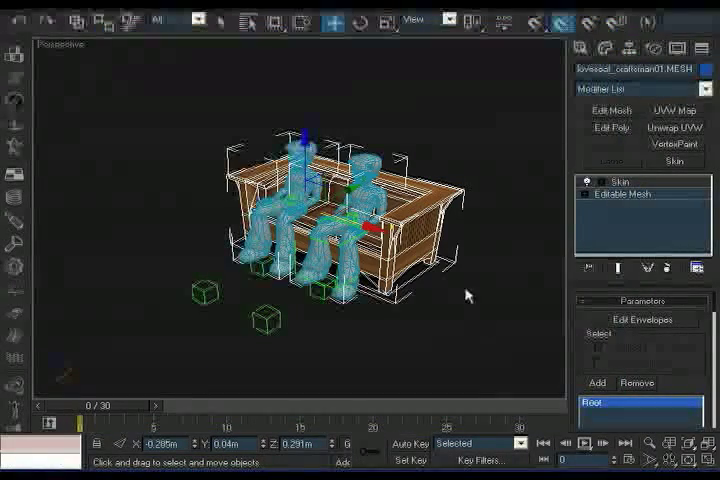
pyautogui.scroll(3, 452, 289)
pyautogui.scroll(2, 440, 265)
pyautogui.keyDown('alt'); pyautogui.moveTo(440, 265); pyautogui.dragTo(436, 258, button='middle'); pyautogui.keyUp('alt')
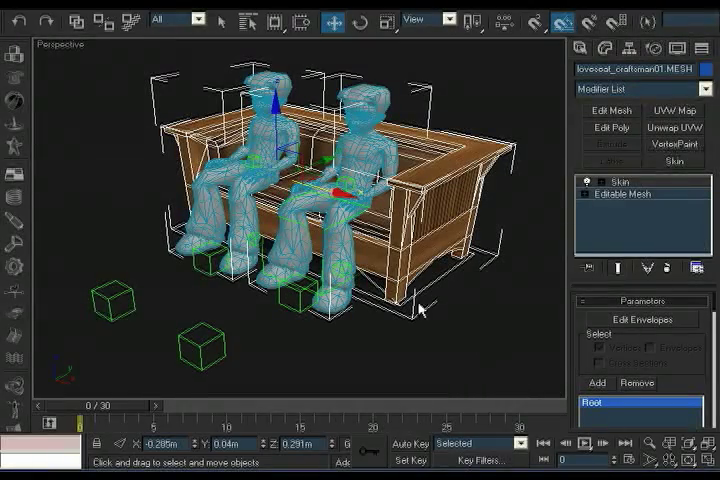
pyautogui.moveTo(420, 310)
pyautogui.keyDown('alt'); pyautogui.mouseDown(button='middle')
pyautogui.moveTo(428, 320)
pyautogui.moveTo(456, 313)
pyautogui.moveTo(453, 286)
pyautogui.moveTo(423, 292)
pyautogui.moveTo(450, 322)
pyautogui.moveTo(447, 307)
pyautogui.moveTo(468, 300)
pyautogui.moveTo(450, 291)
pyautogui.moveTo(485, 294)
pyautogui.moveTo(448, 286)
pyautogui.mouseUp(button='middle'); pyautogui.keyUp('alt')
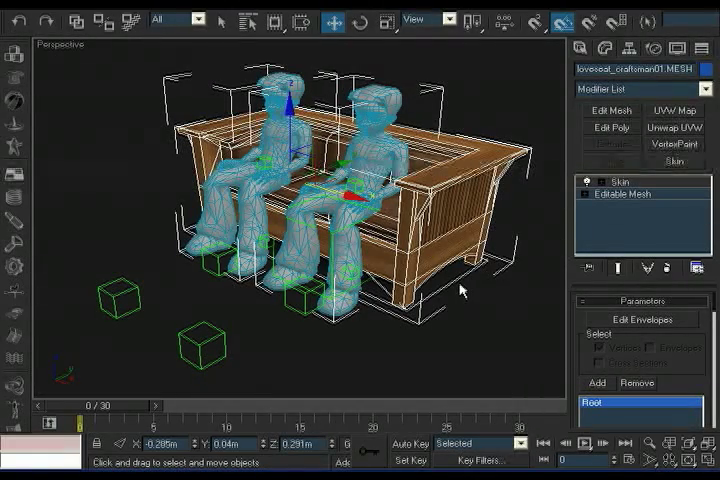
pyautogui.moveTo(462, 290)
pyautogui.keyDown('alt'); pyautogui.mouseDown(button='middle')
pyautogui.moveTo(372, 288)
pyautogui.moveTo(422, 289)
pyautogui.moveTo(418, 284)
pyautogui.mouseUp(button='middle'); pyautogui.keyUp('alt')
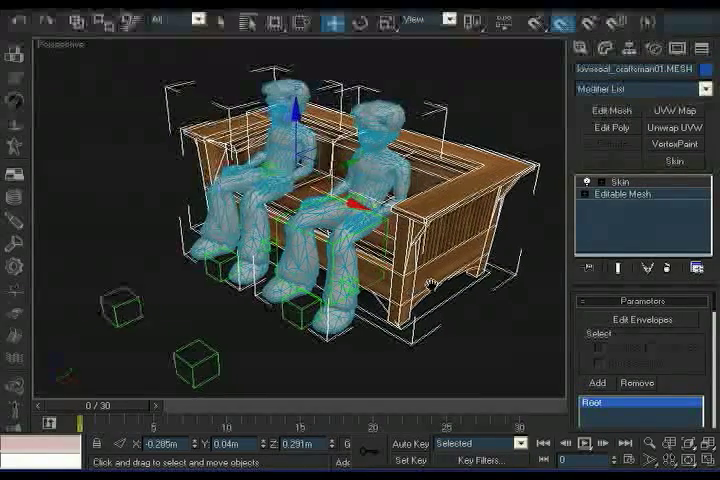